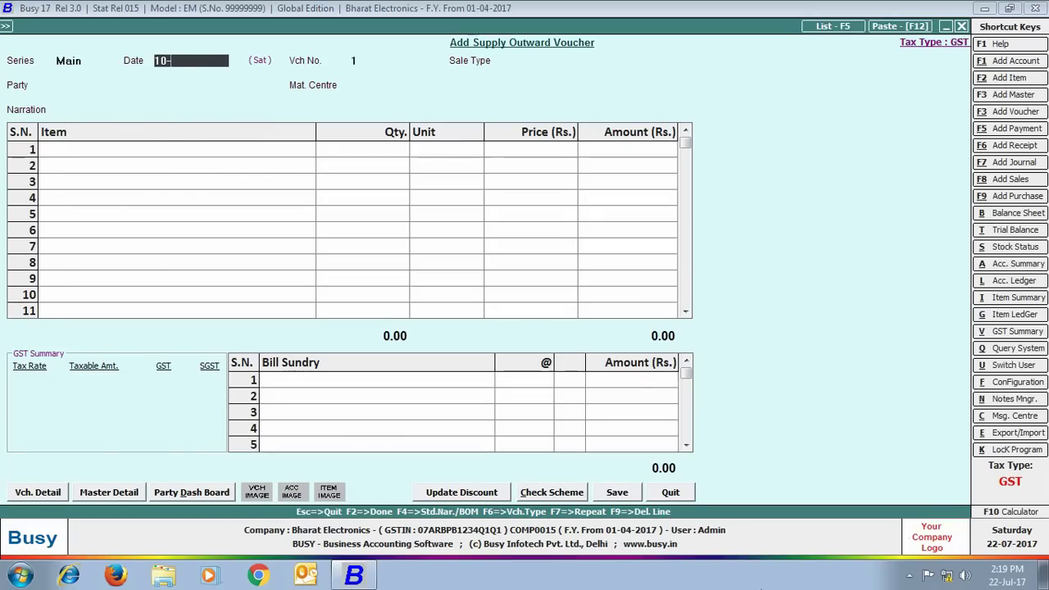
Confirm date 10-07-2017, choose sale type L/GST-28% and party Star Traders.
{"action": "key", "text": "Return"}
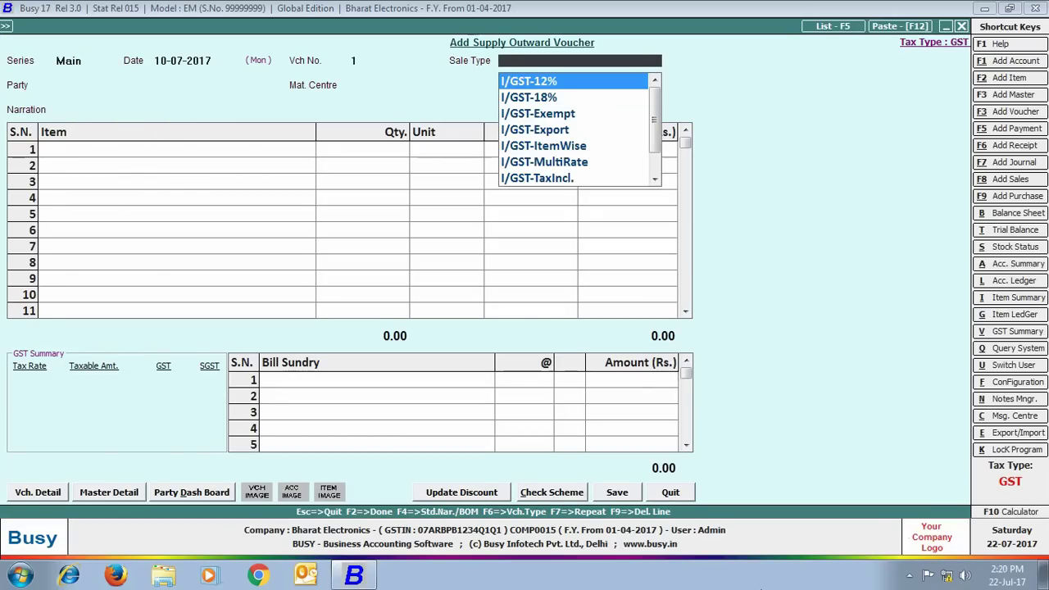
{"action": "key", "text": "l"}
{"action": "key", "text": "Down"}
{"action": "key", "text": "Down"}
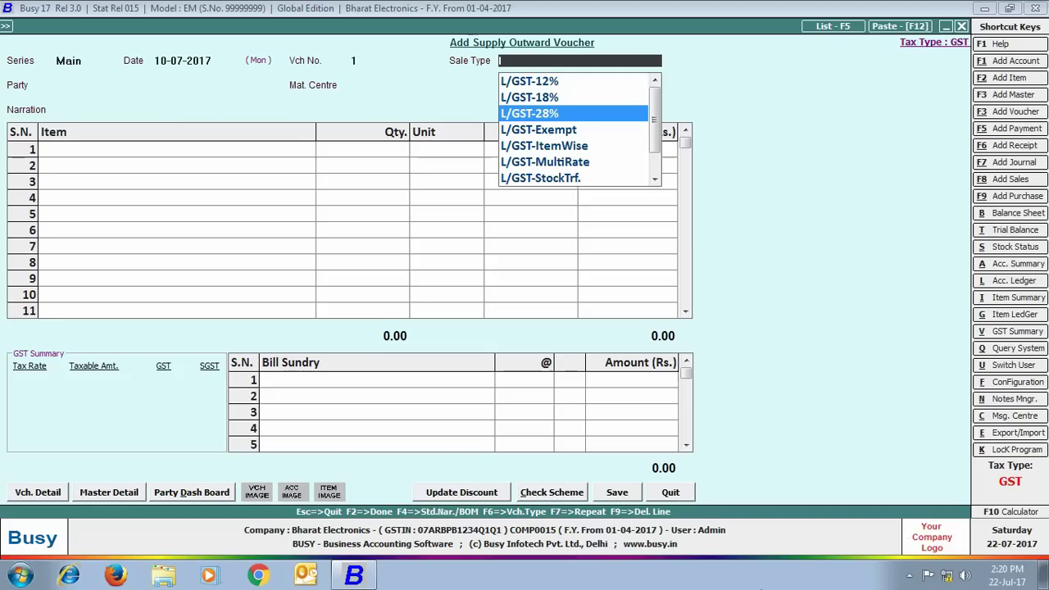
{"action": "key", "text": "Return"}
{"action": "type", "text": "st"}
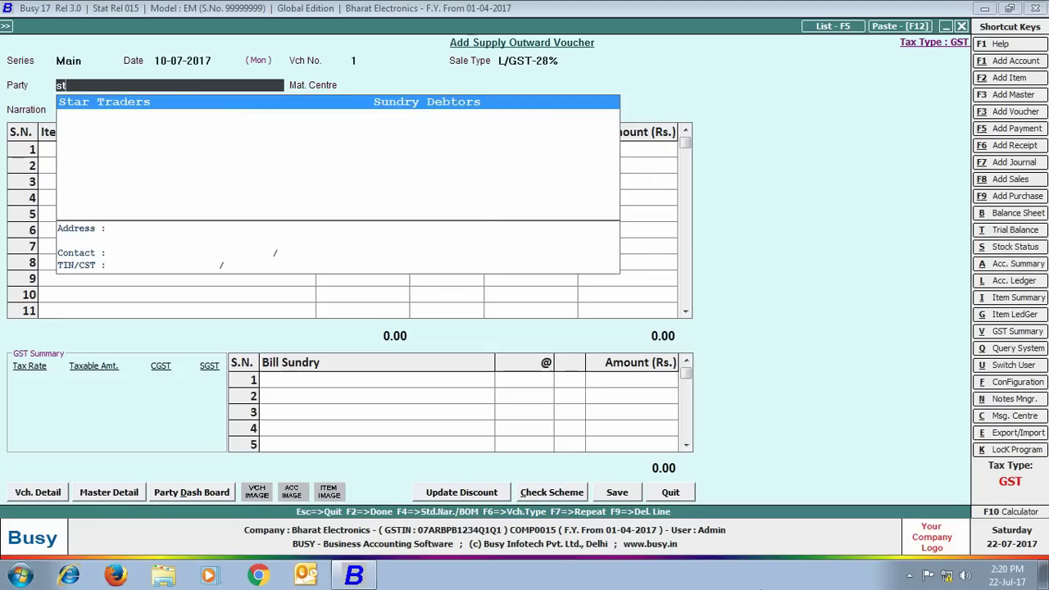
{"action": "key", "text": "Return"}
Use Main Store and bill 2 Sony Bravia 32" LED T.V. at 30,000 each.
{"action": "key", "text": "Return"}
{"action": "type", "text": "so"}
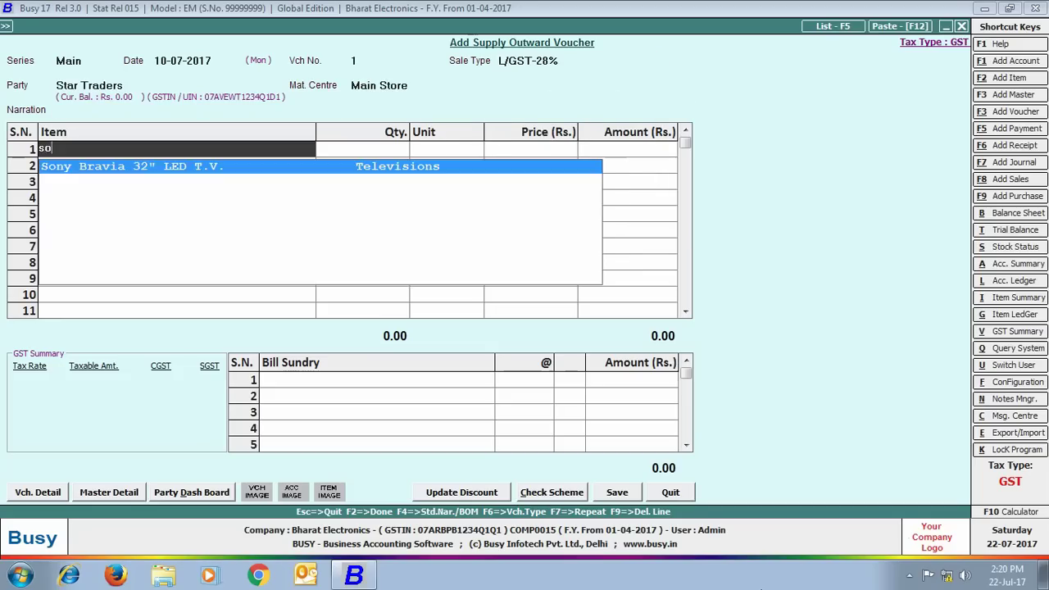
{"action": "key", "text": "Return"}
{"action": "type", "text": "2"}
{"action": "key", "text": "Return"}
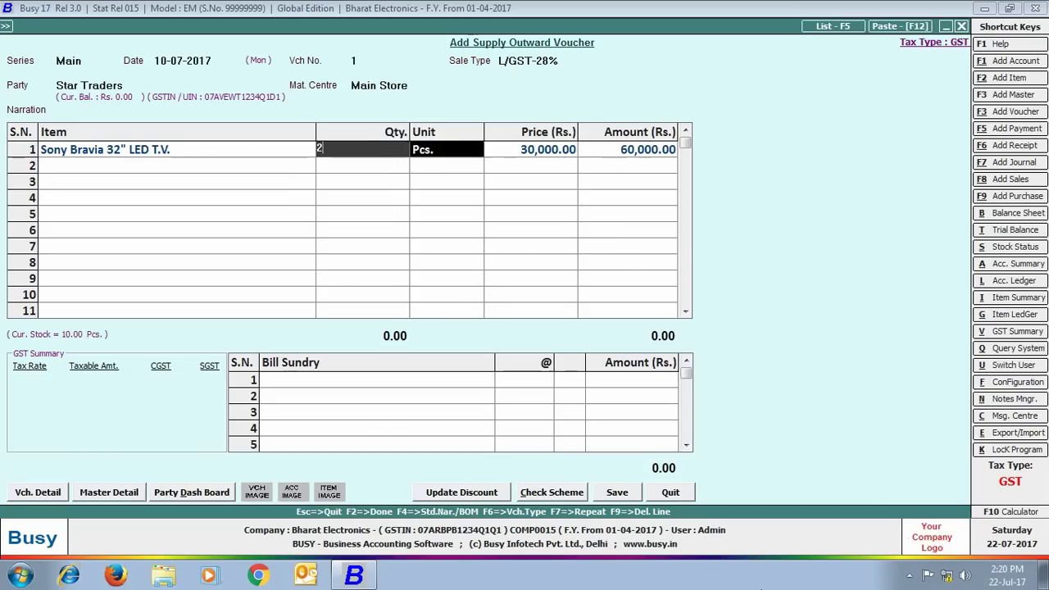
{"action": "key", "text": "Return"}
{"action": "key", "text": "Return"}
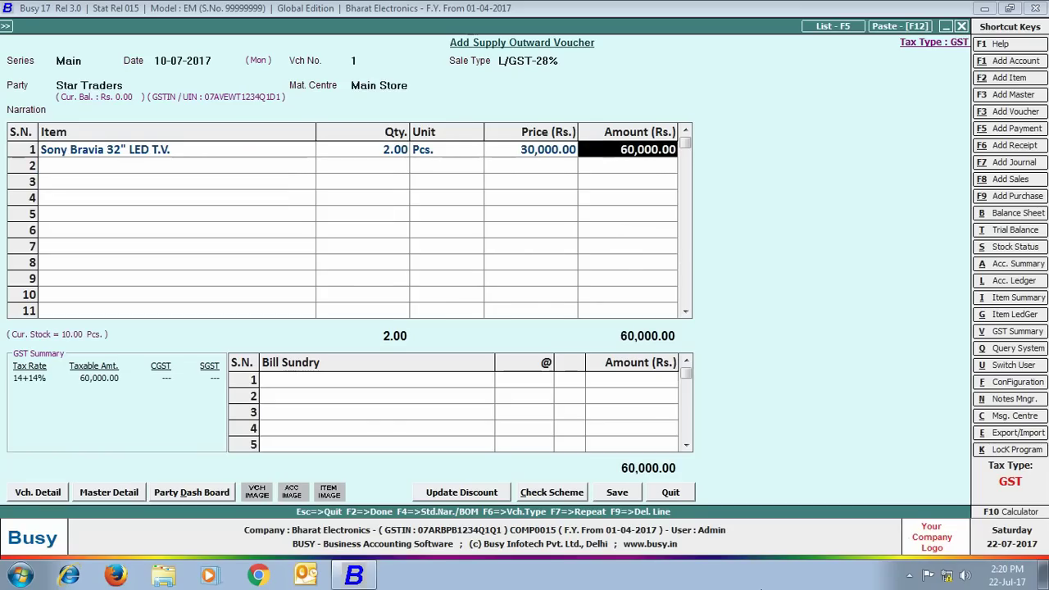
Add Freight & Forwarding Charges of 1,000, then CGST and SGST at 14% each.
{"action": "key", "text": "Return"}
{"action": "key", "text": "Return"}
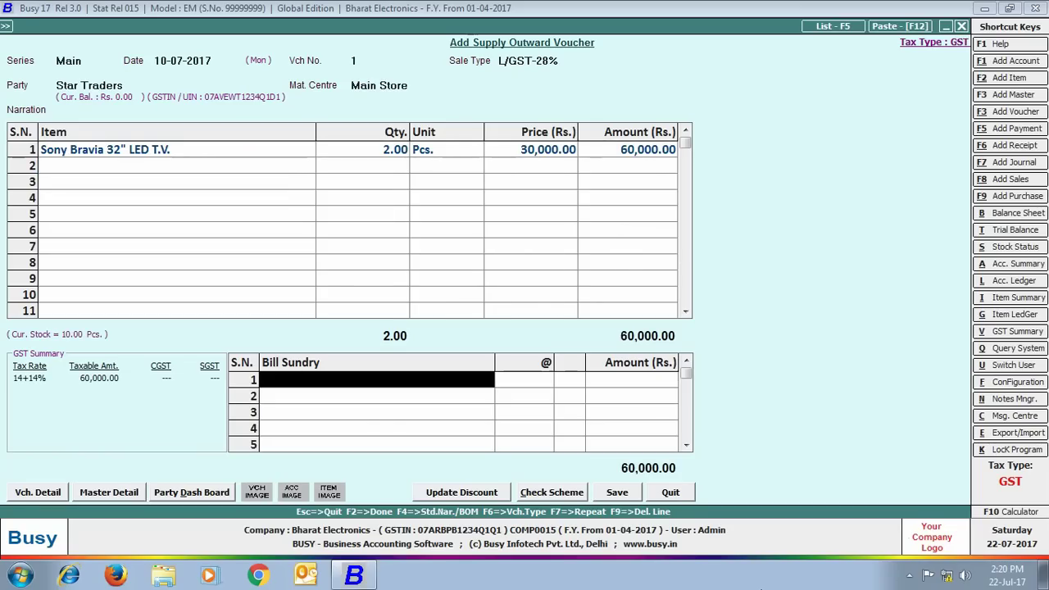
{"action": "type", "text": "fr"}
{"action": "key", "text": "Return"}
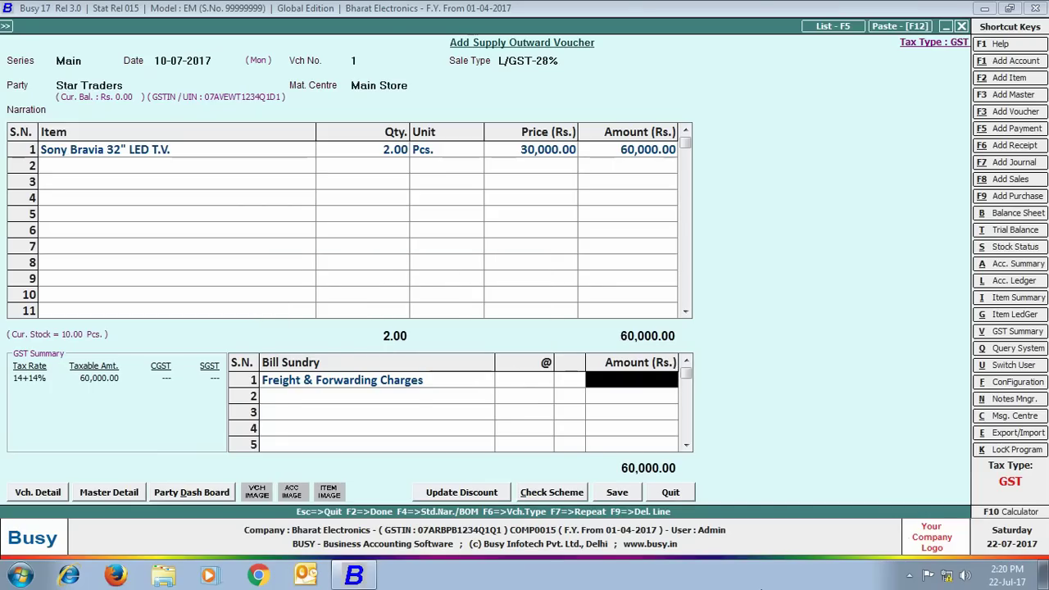
{"action": "type", "text": "1000"}
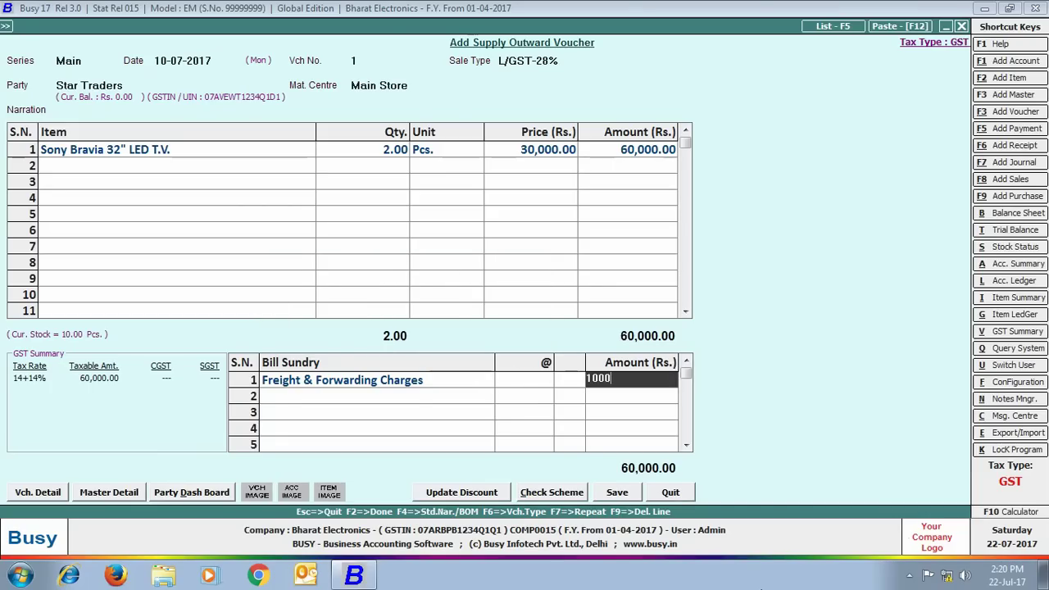
{"action": "key", "text": "Return"}
{"action": "type", "text": "cgst"}
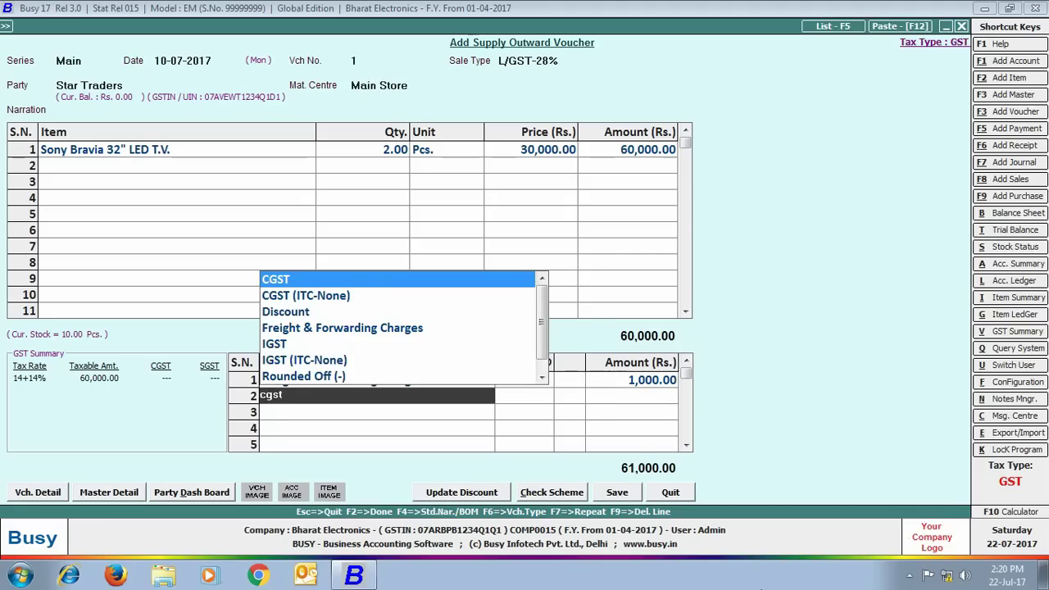
{"action": "key", "text": "Return"}
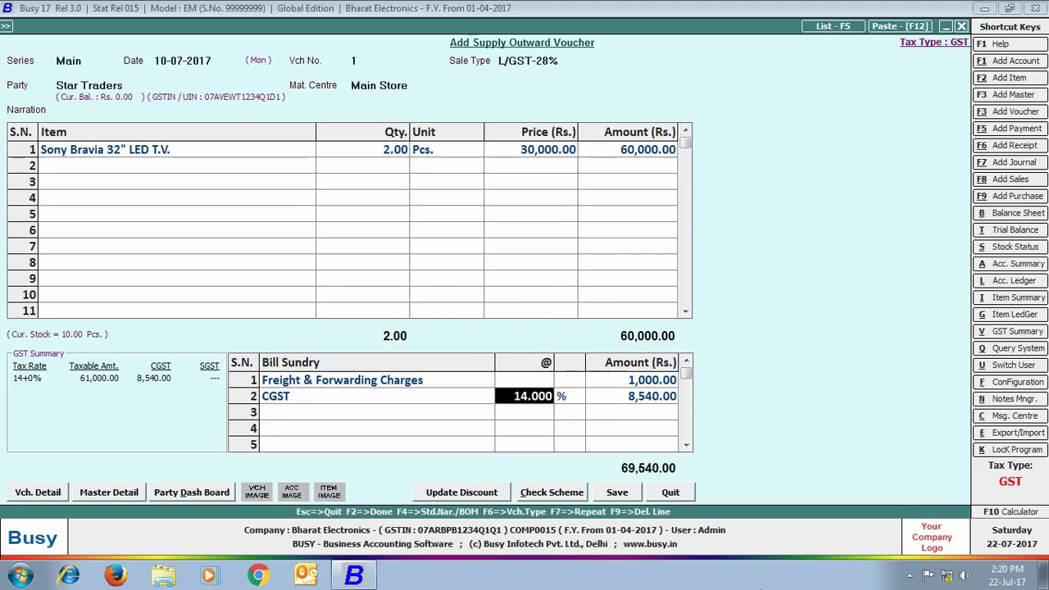
{"action": "key", "text": "Return"}
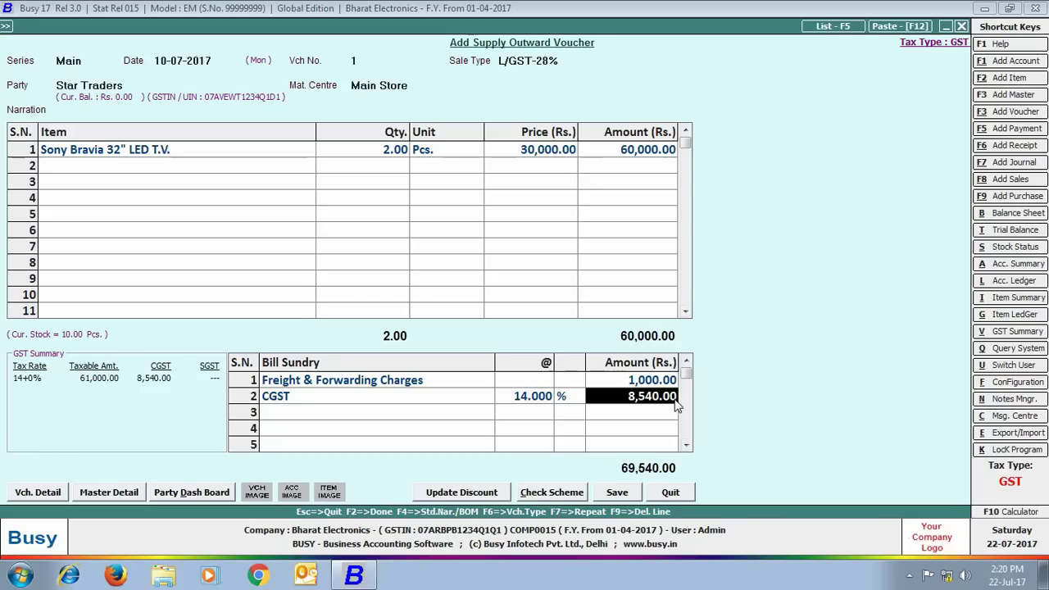
{"action": "key", "text": "Return"}
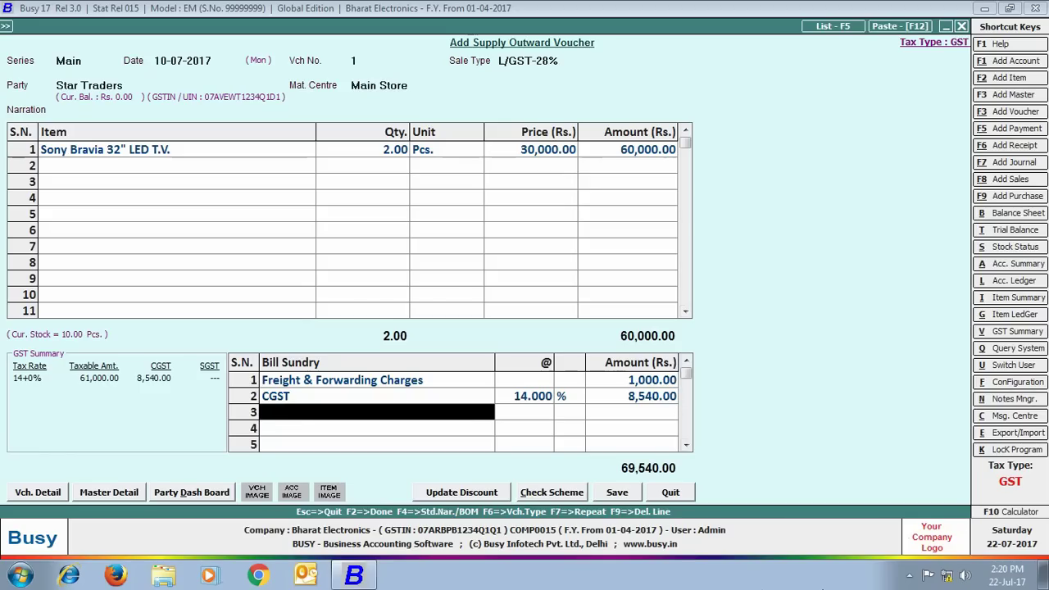
{"action": "type", "text": "sgst"}
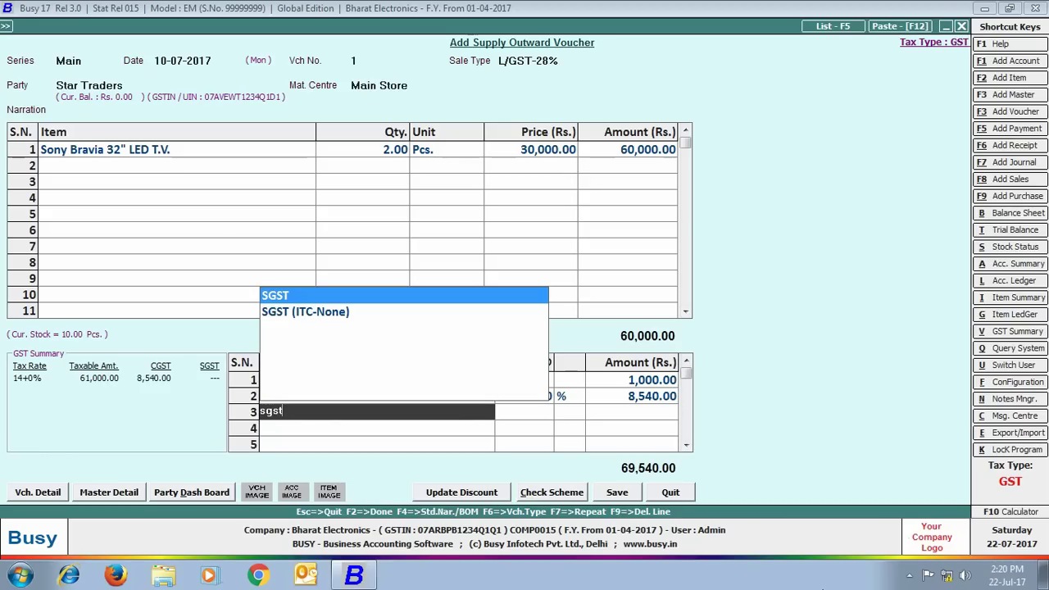
{"action": "key", "text": "Return"}
{"action": "key", "text": "Return"}
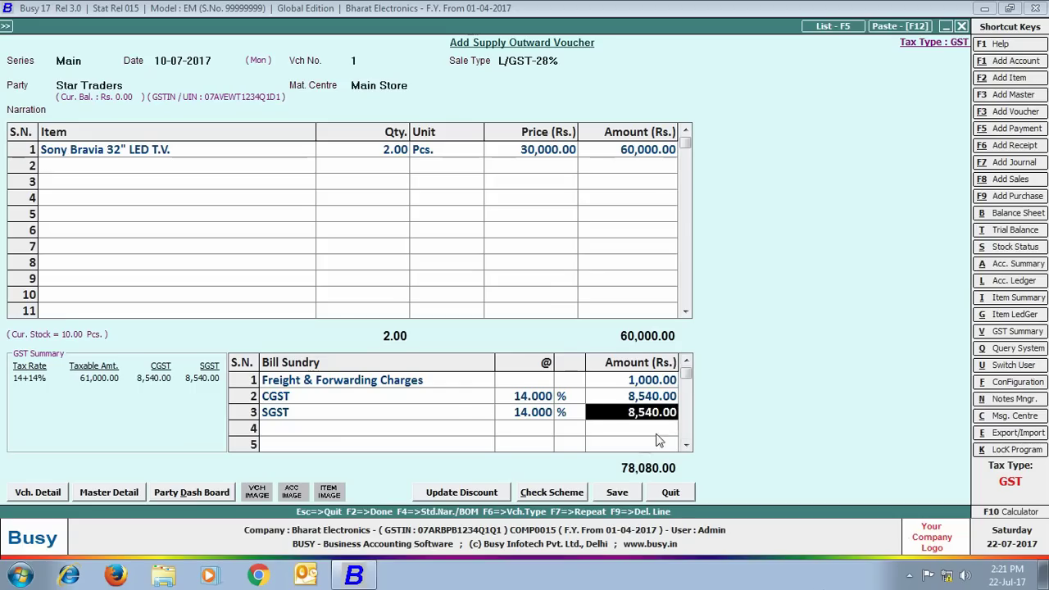
Save the L/GST-28% voucher, then begin adding an item master named 'Freight 18%'.
{"action": "left_click", "coordinate": [628, 497]}
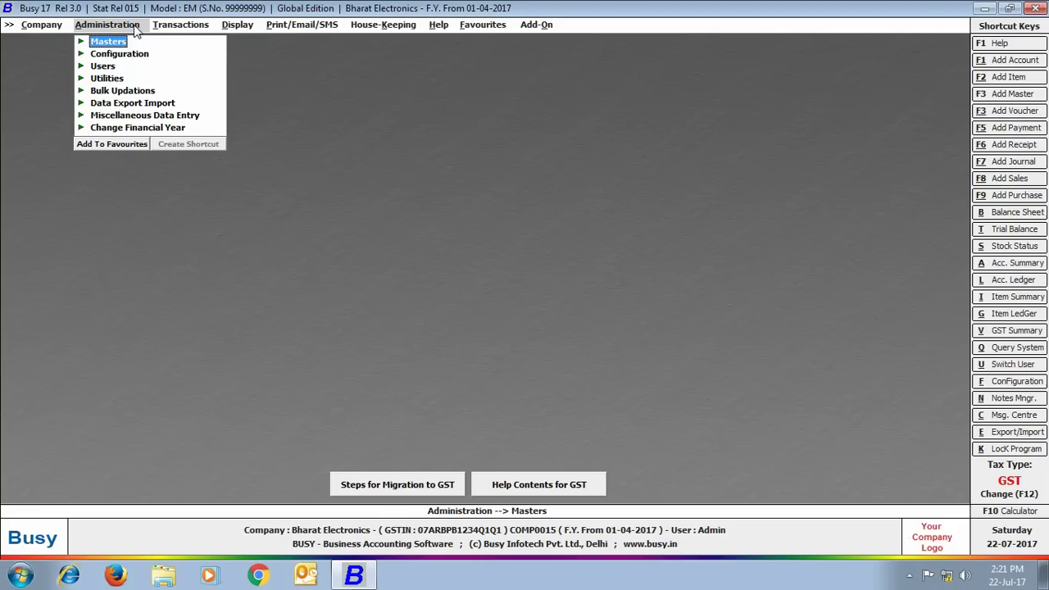
{"action": "left_click", "coordinate": [123, 43]}
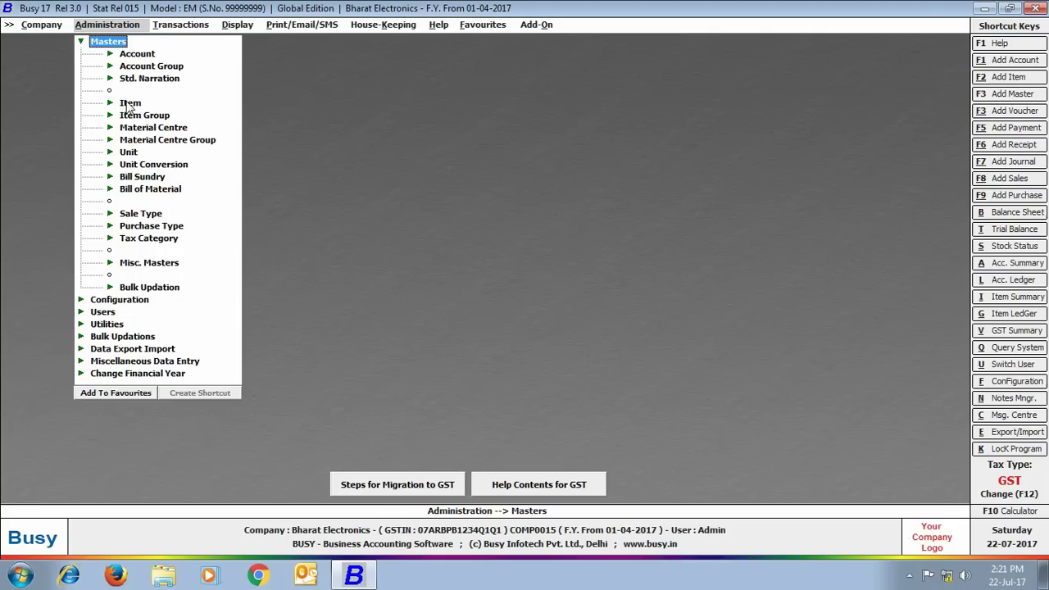
{"action": "left_click", "coordinate": [129, 105]}
{"action": "left_click", "coordinate": [157, 115]}
{"action": "type", "text": "Freight 18%"}
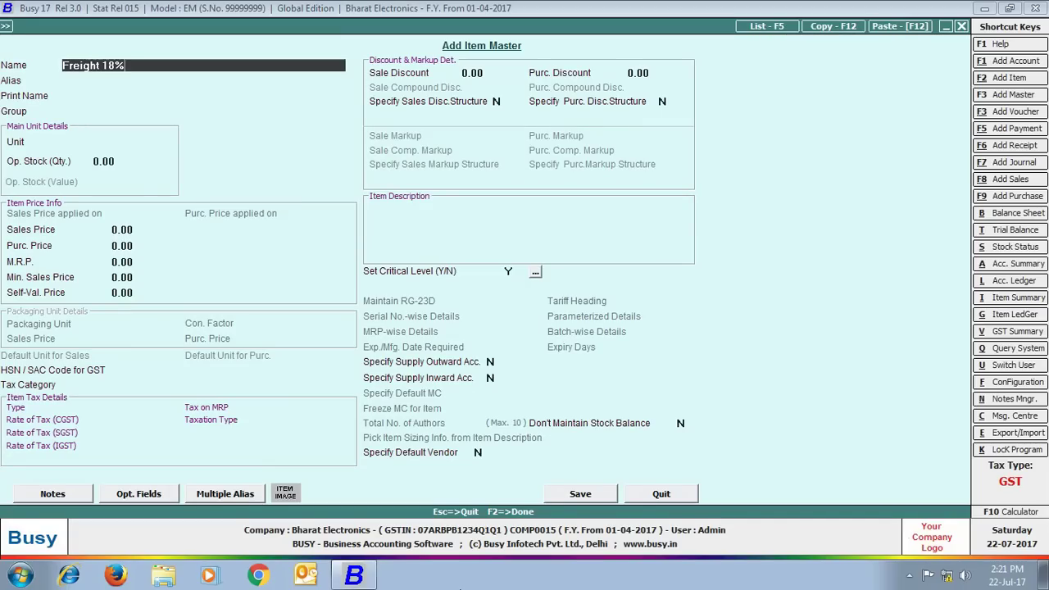
Set group General, unit Units and tax category Services 18% for the item.
{"action": "key", "text": "Return"}
{"action": "key", "text": "Return"}
{"action": "key", "text": "Return"}
{"action": "key", "text": "Return"}
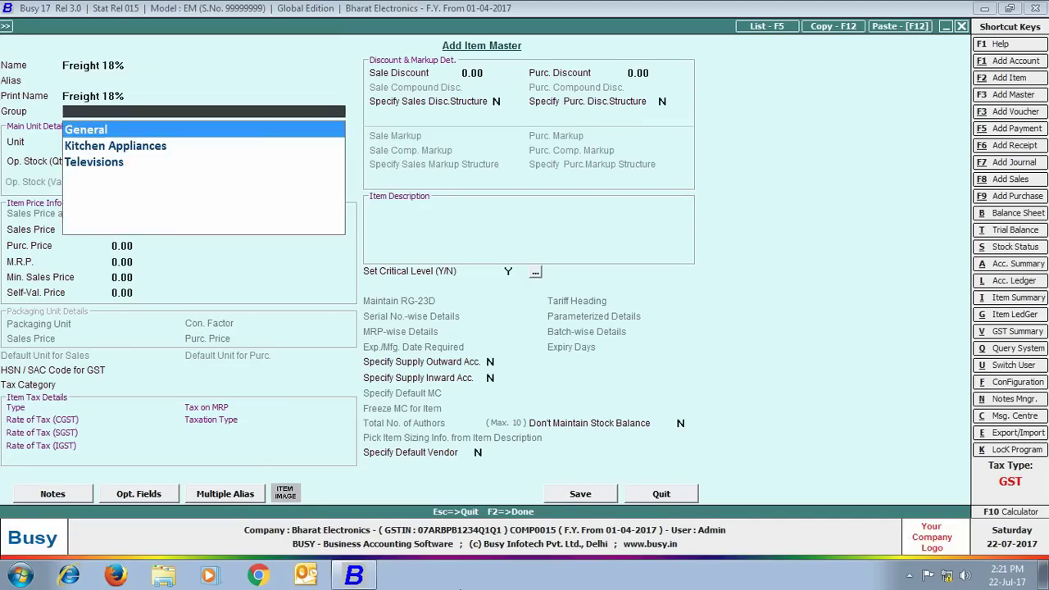
{"action": "type", "text": "units"}
{"action": "key", "text": "Return"}
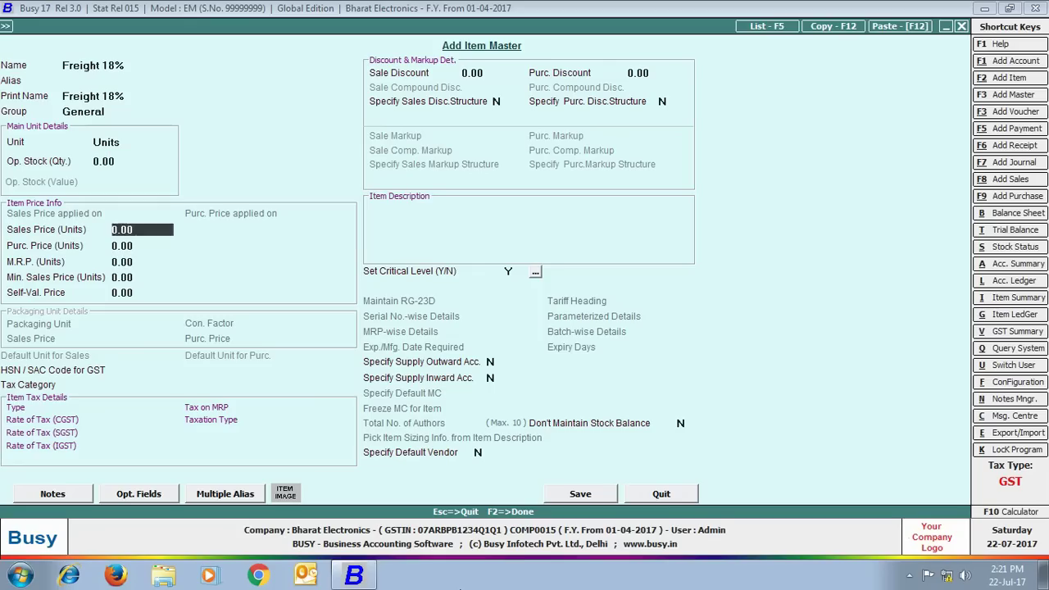
{"action": "key", "text": "Return"}
{"action": "key", "text": "Return"}
{"action": "key", "text": "Return"}
{"action": "key", "text": "Return"}
{"action": "key", "text": "Return"}
{"action": "key", "text": "Return"}
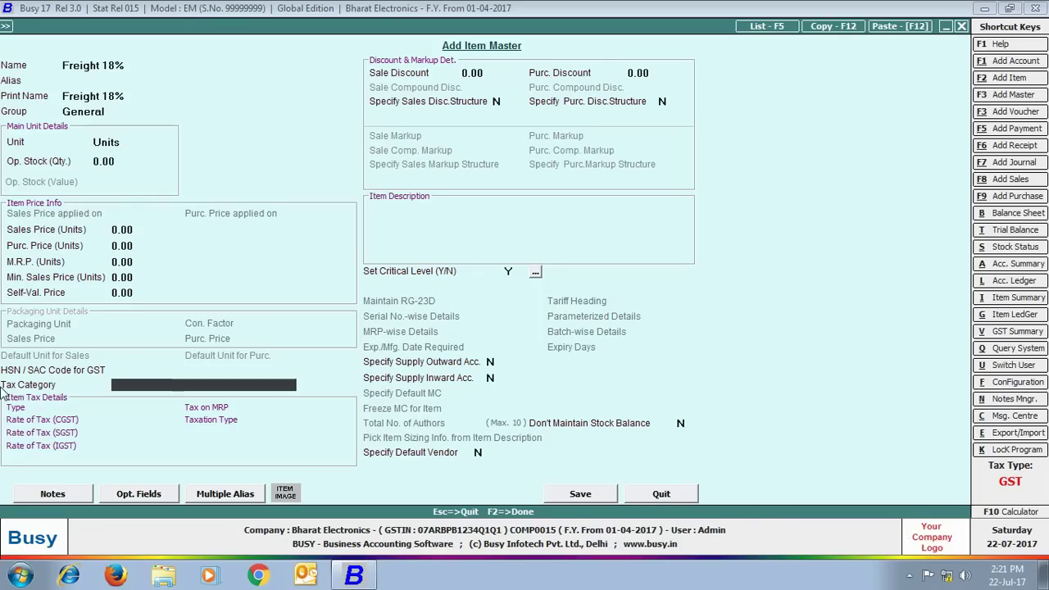
{"action": "type", "text": "ser"}
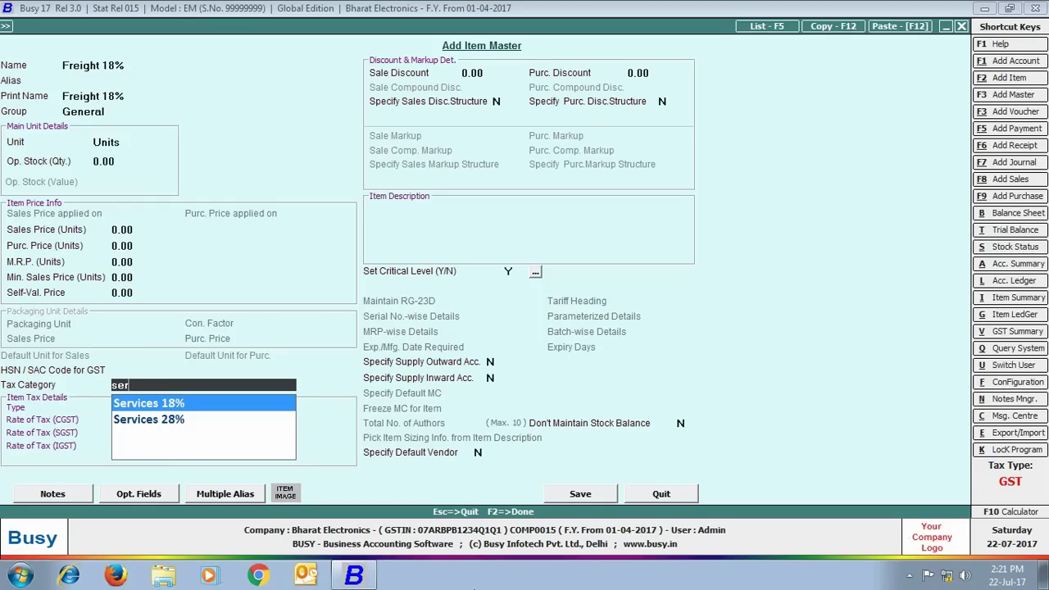
{"action": "key", "text": "Return"}
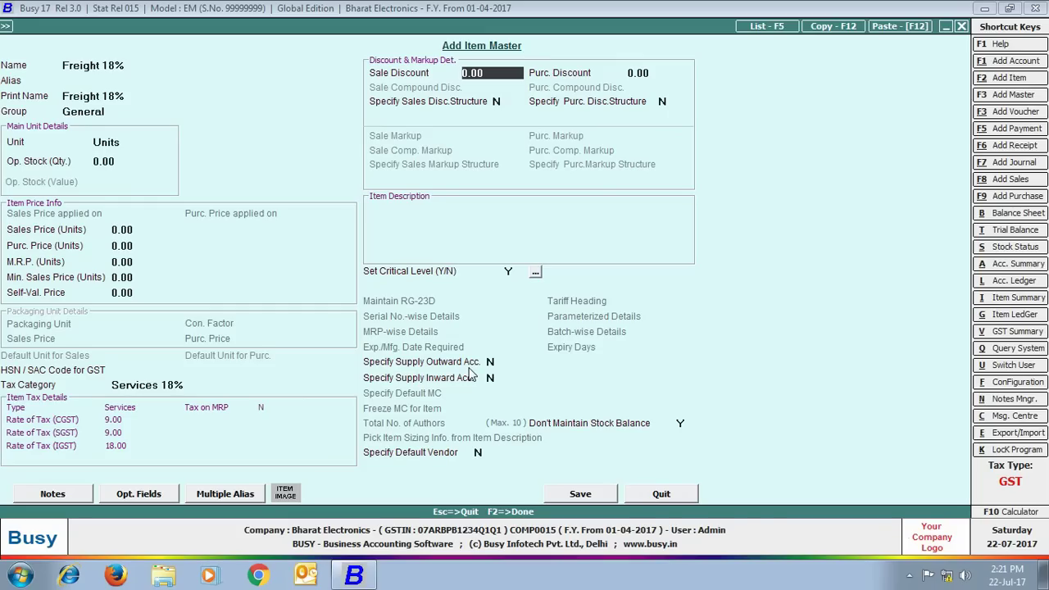
Post outward supplies to Freight & Forwarding Charges and set no stock balance maintenance.
{"action": "left_click", "coordinate": [494, 360]}
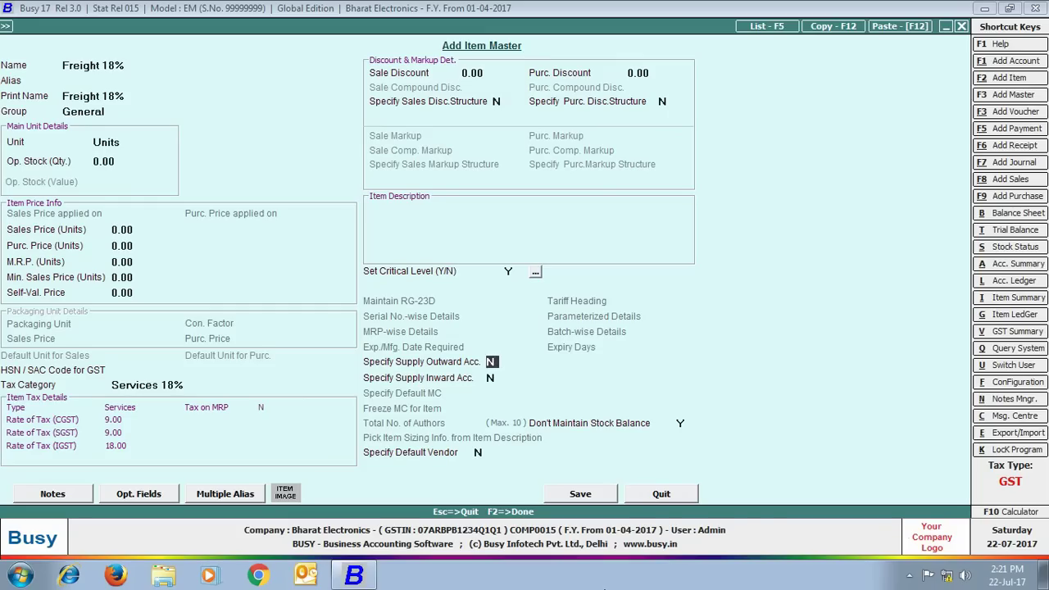
{"action": "key", "text": "y"}
{"action": "key", "text": "Return"}
{"action": "type", "text": "fr"}
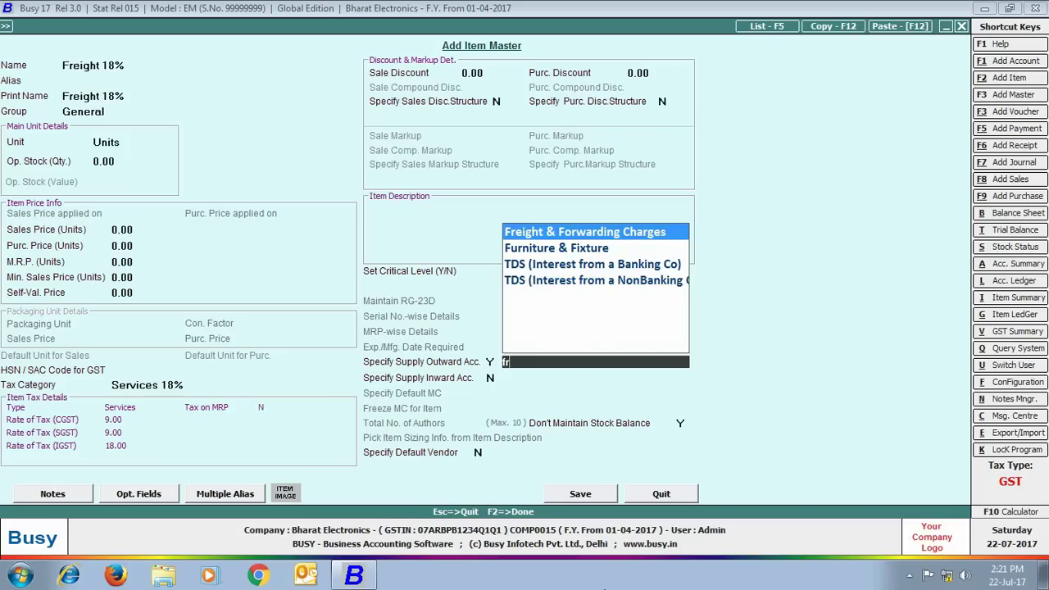
{"action": "key", "text": "Return"}
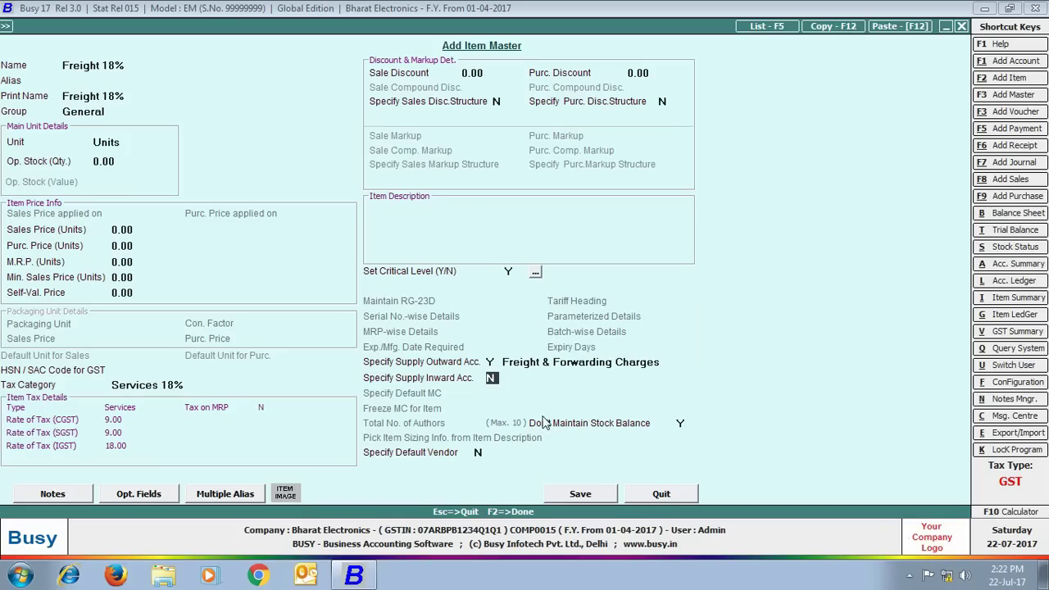
{"action": "left_click", "coordinate": [683, 427]}
Save the Freight 18% item and name the next item 'Freight 28%'.
{"action": "left_click", "coordinate": [578, 499]}
{"action": "type", "text": "freight 28"}
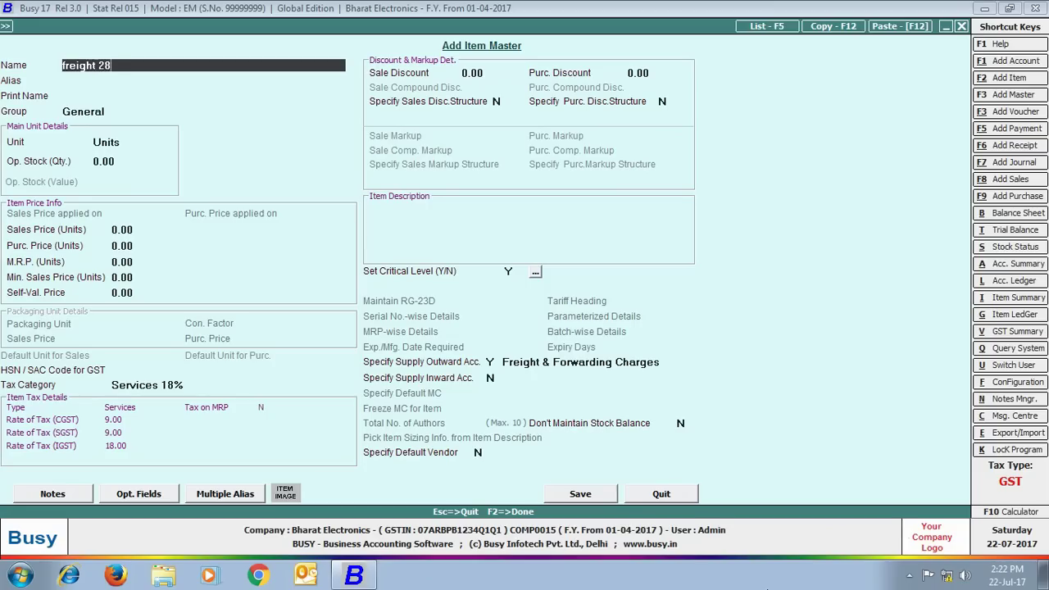
{"action": "type", "text": "%"}
{"action": "key", "text": "Return"}
{"action": "key", "text": "Return"}
{"action": "key", "text": "Return"}
{"action": "key", "text": "Return"}
{"action": "key", "text": "Return"}
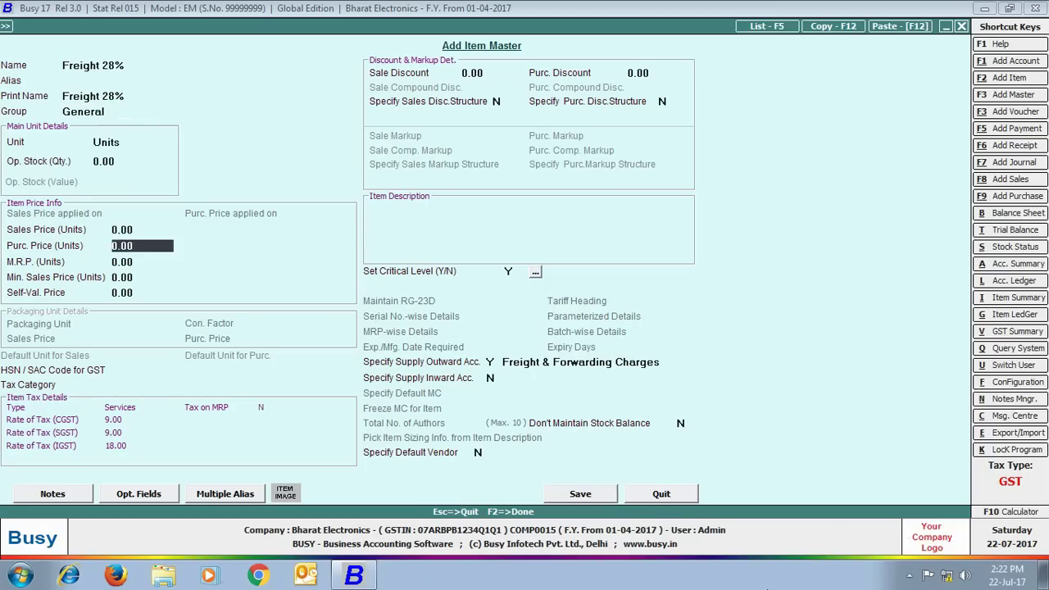
{"action": "key", "text": "Return"}
{"action": "key", "text": "Return"}
Give Freight 28% the Services 28% tax category, save it and close the form.
{"action": "type", "text": "se"}
{"action": "key", "text": "Down"}
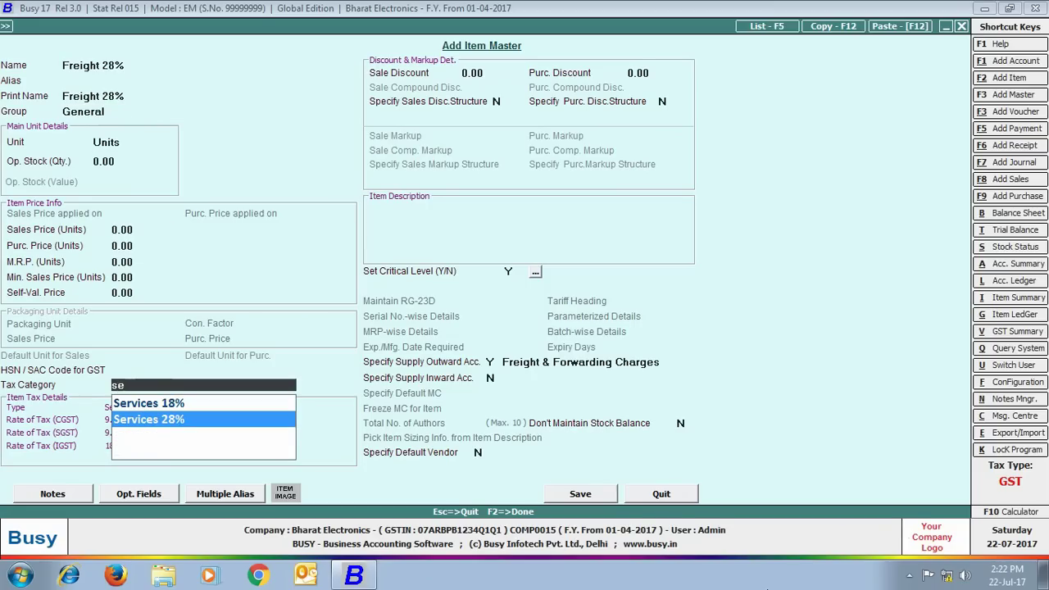
{"action": "key", "text": "Return"}
{"action": "key", "text": "Return"}
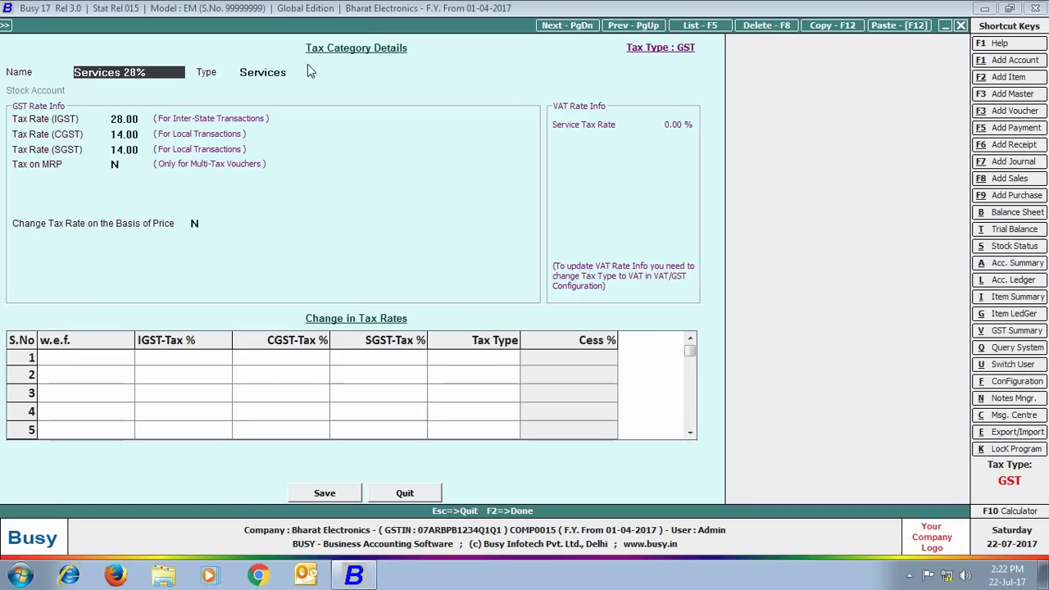
{"action": "left_click", "coordinate": [410, 493]}
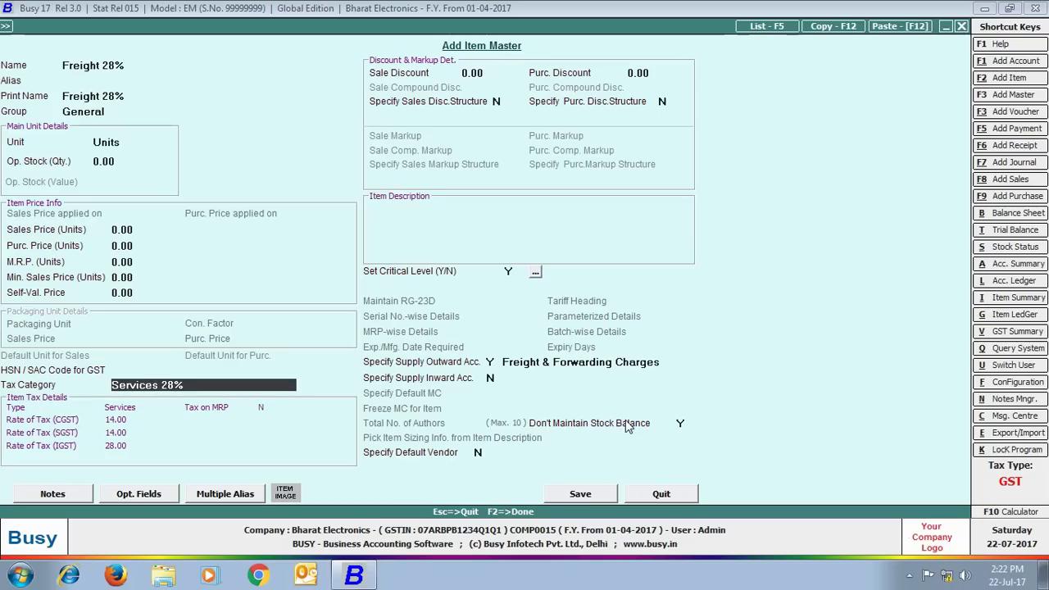
{"action": "left_click", "coordinate": [583, 495]}
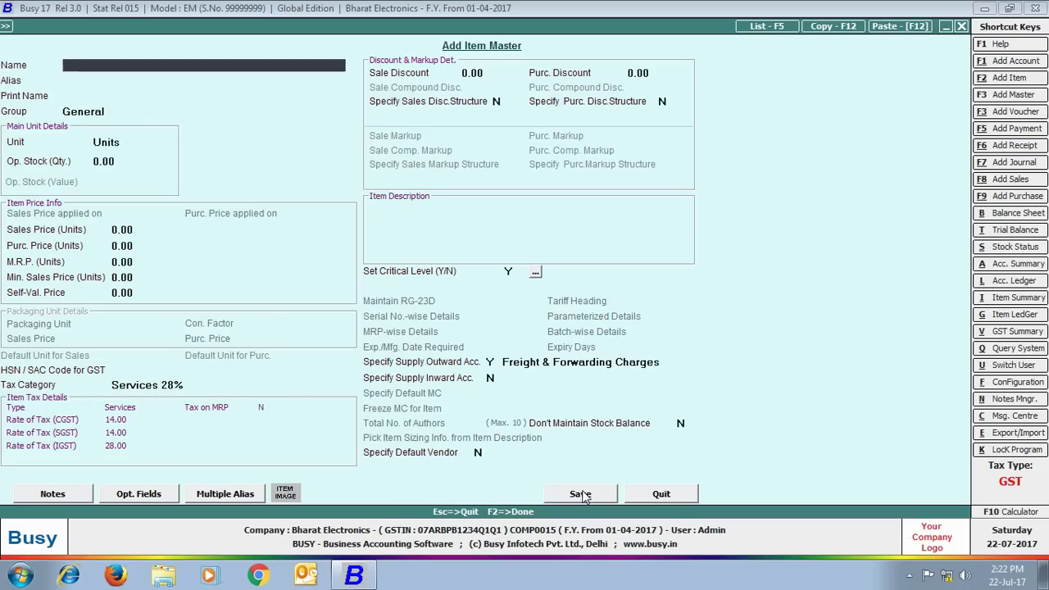
{"action": "left_click", "coordinate": [676, 499]}
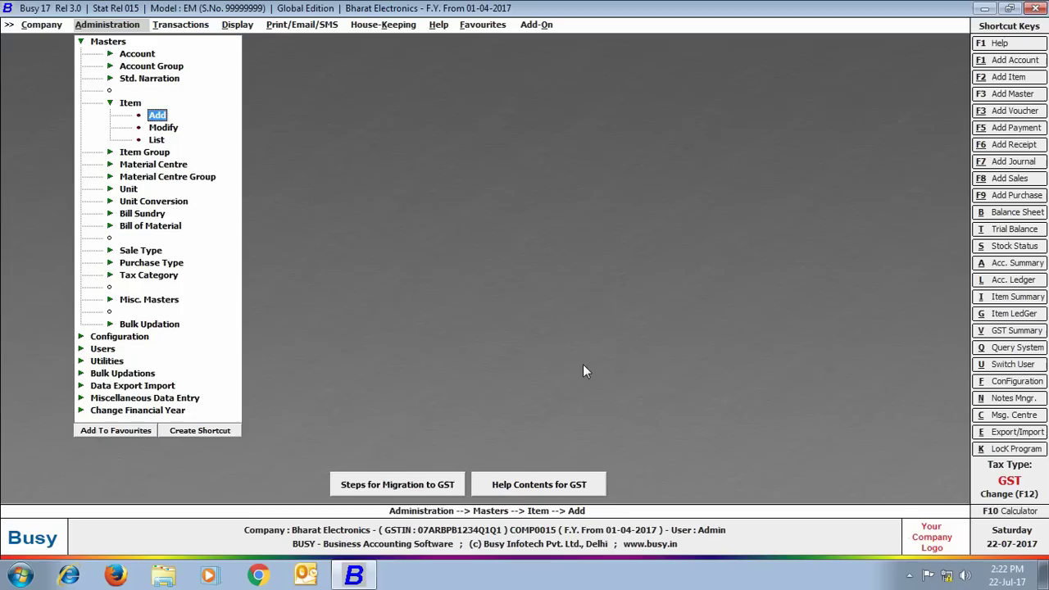
Add a new sales voucher in the Main series dated 10-07-2017 with L/GST-ItemWise sale type.
{"action": "left_click", "coordinate": [176, 24]}
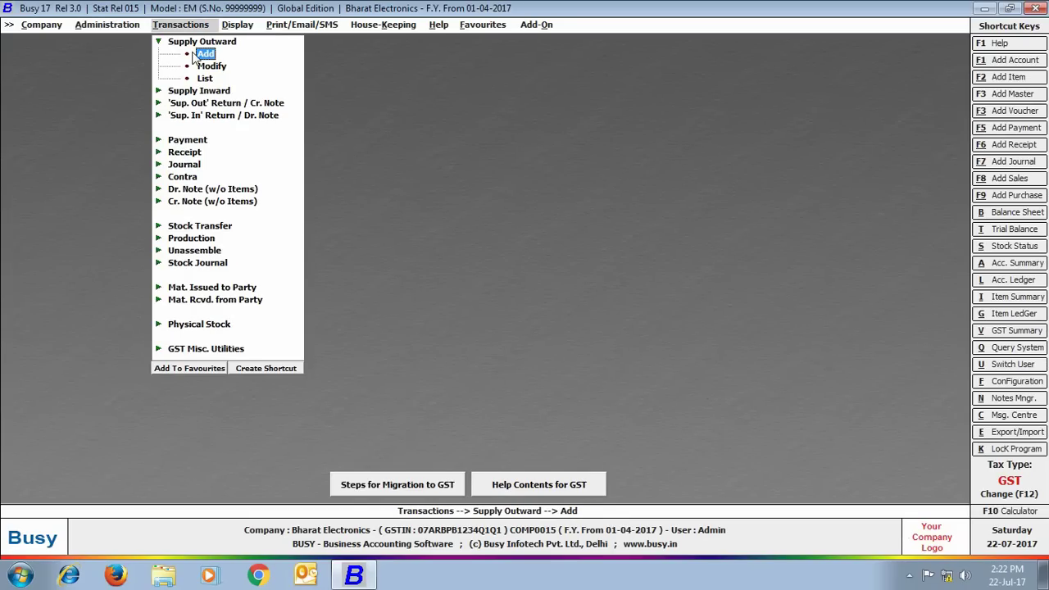
{"action": "left_click", "coordinate": [205, 55]}
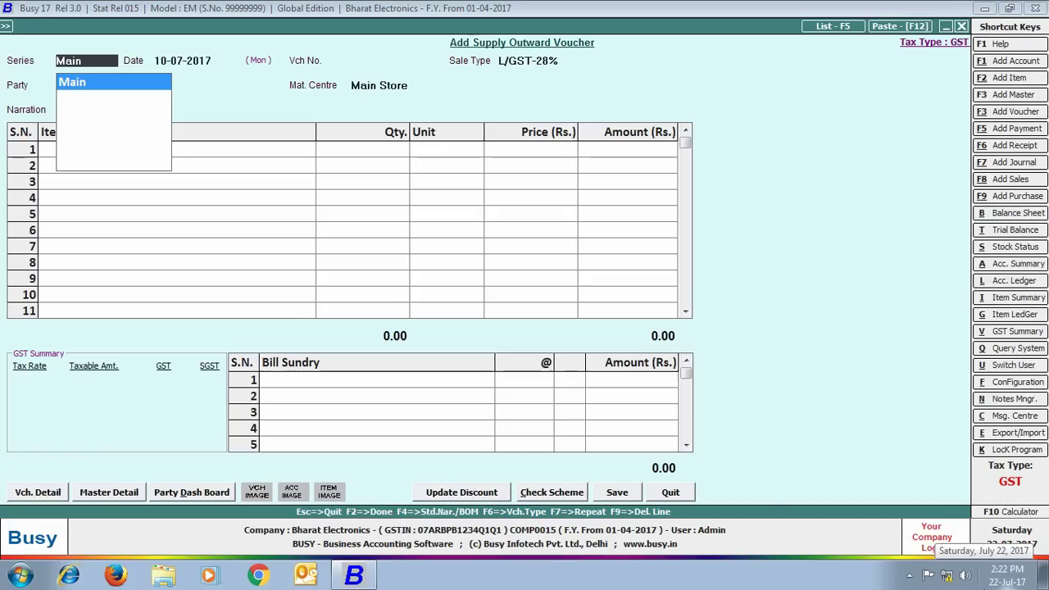
{"action": "key", "text": "Return"}
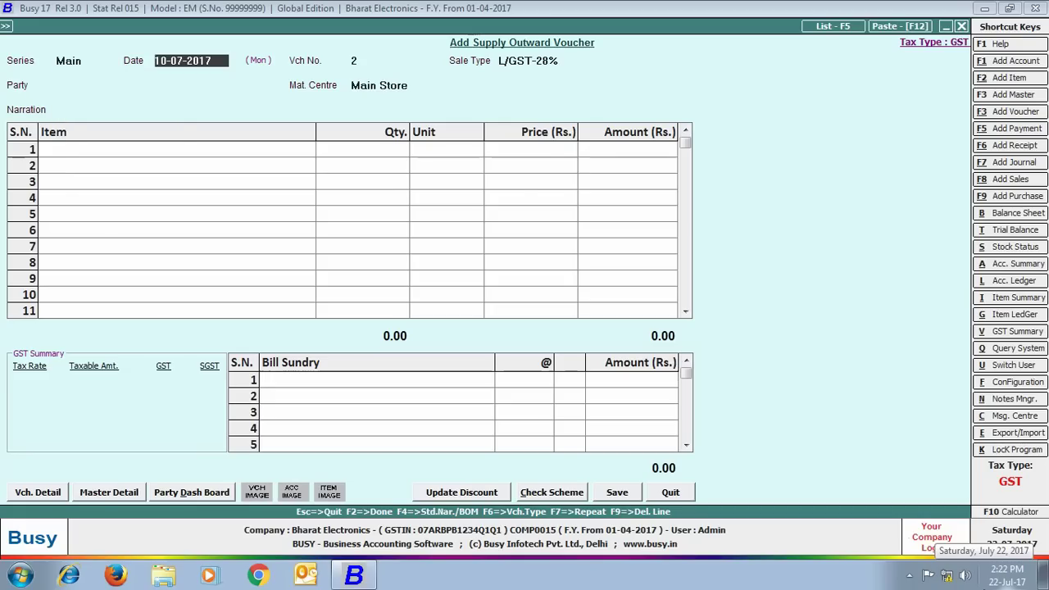
{"action": "key", "text": "Return"}
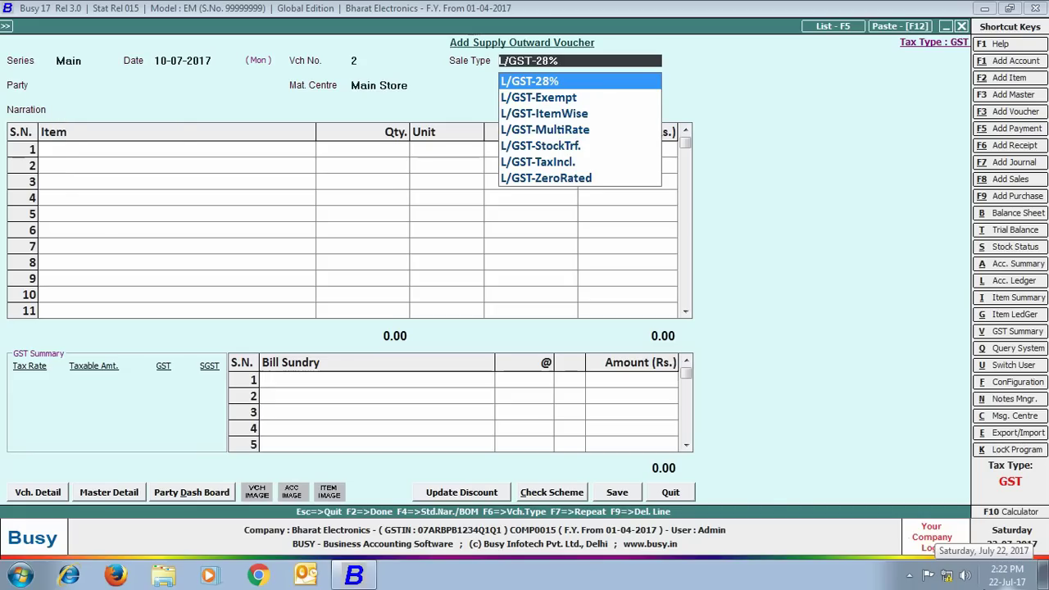
{"action": "key", "text": "Down"}
{"action": "key", "text": "Down"}
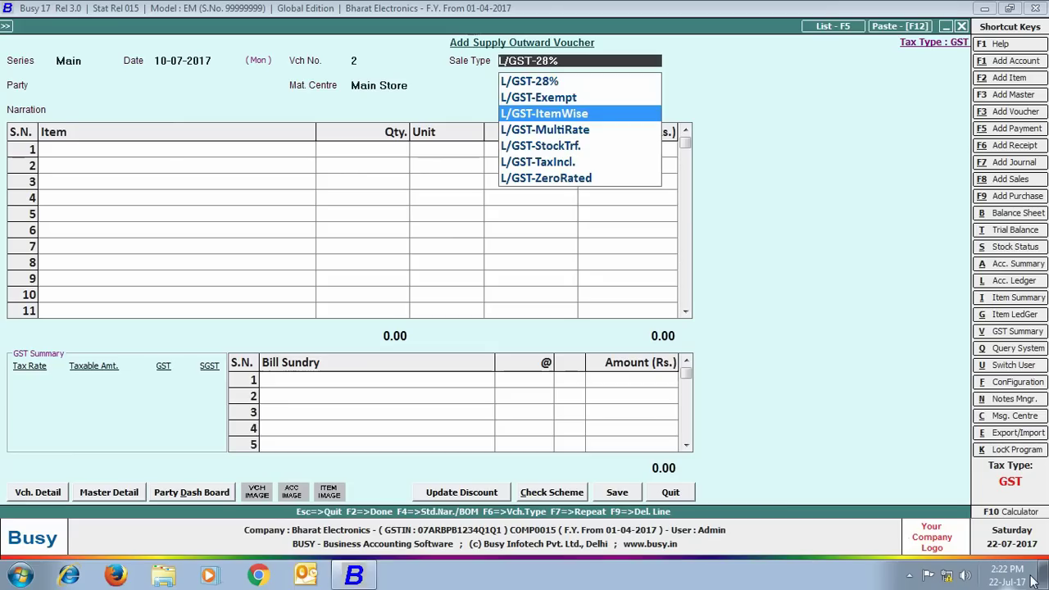
{"action": "key", "text": "Return"}
{"action": "key", "text": "Return"}
{"action": "key", "text": "Return"}
{"action": "key", "text": "Return"}
{"action": "key", "text": "Return"}
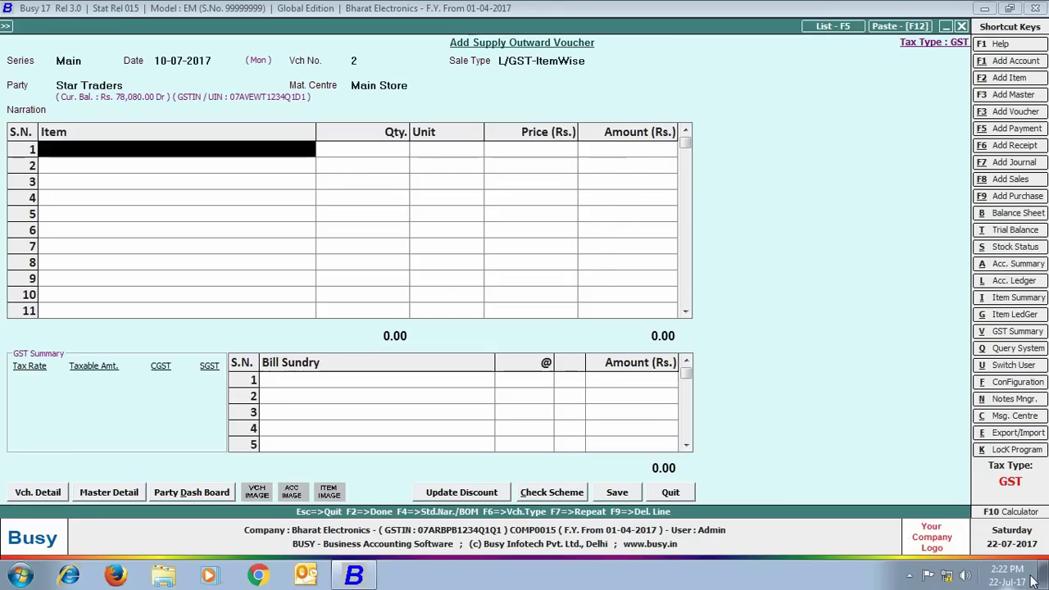
Bill 2 Sony Bravia 32" LED T.V. and accept its item-wise GST.
{"action": "type", "text": "so"}
{"action": "key", "text": "Return"}
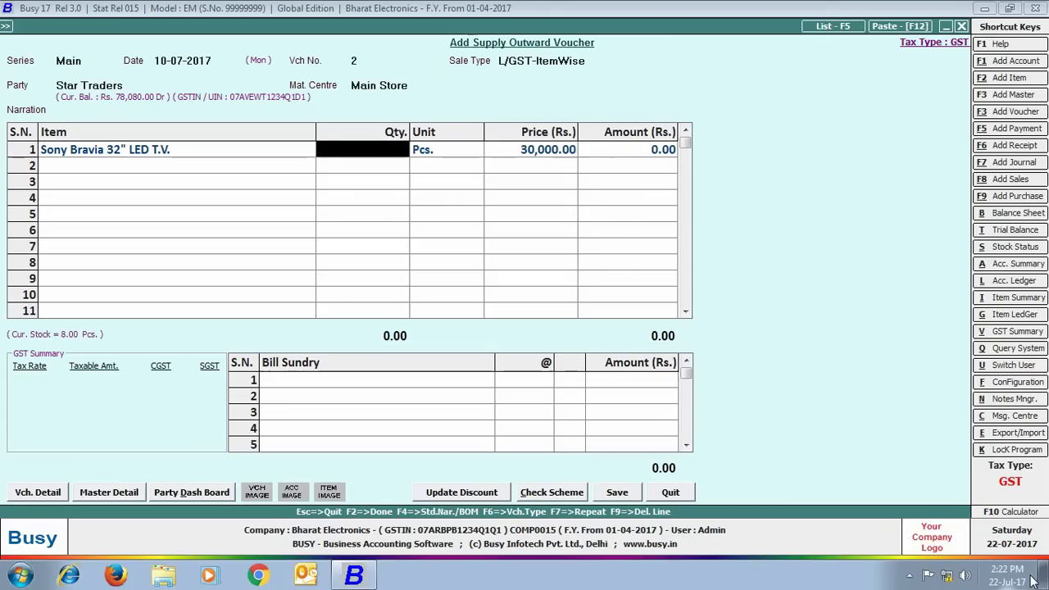
{"action": "type", "text": "2"}
{"action": "key", "text": "Return"}
{"action": "key", "text": "Return"}
{"action": "key", "text": "Return"}
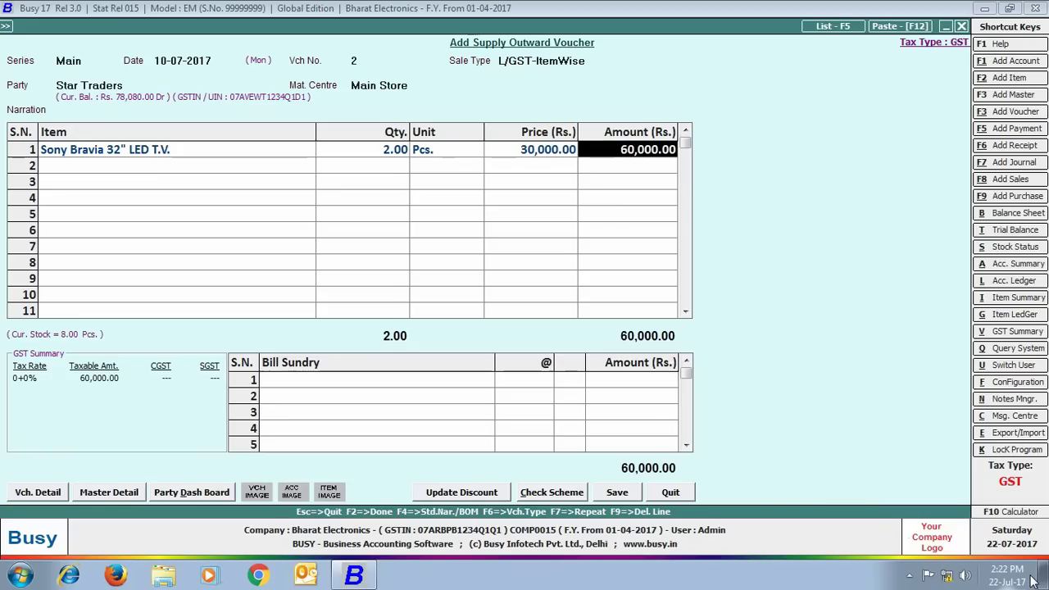
{"action": "key", "text": "Return"}
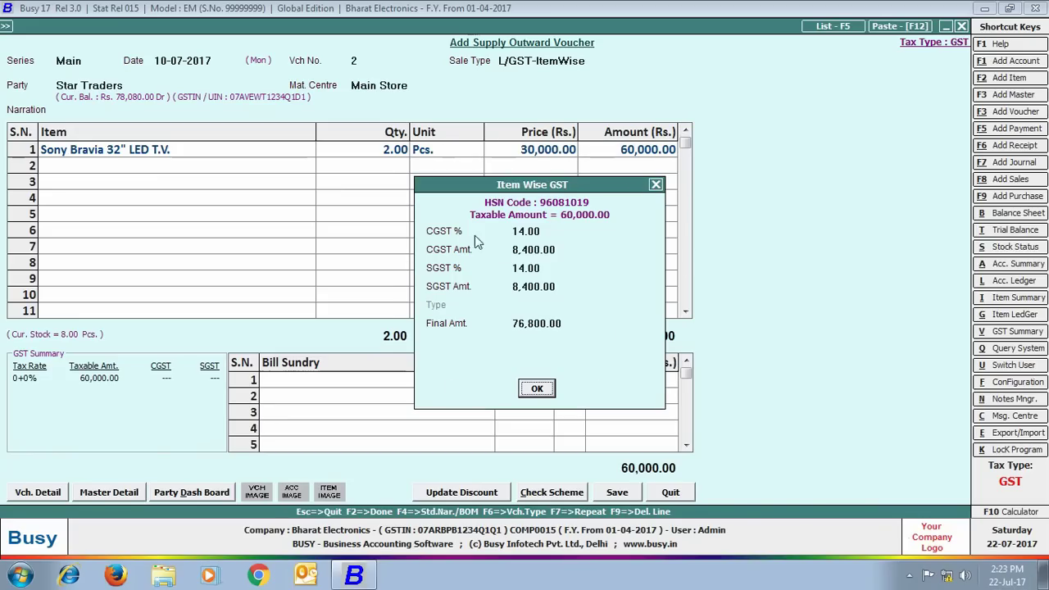
{"action": "left_click", "coordinate": [537, 388]}
Add 1 IFB- Convection Microwave and accept its 18% item-wise GST.
{"action": "type", "text": "I"}
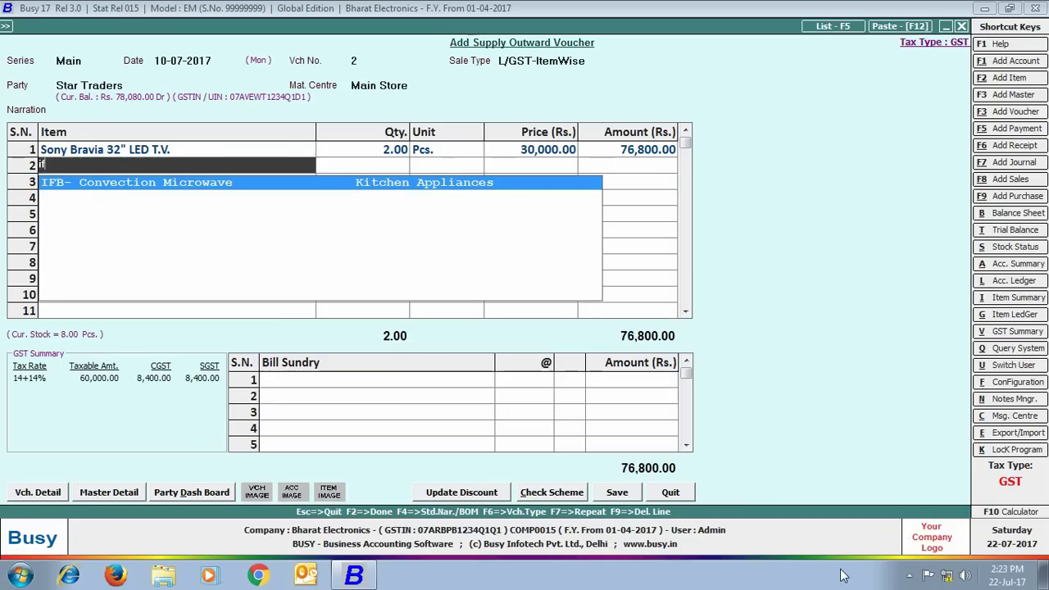
{"action": "key", "text": "Return"}
{"action": "type", "text": "1"}
{"action": "key", "text": "Return"}
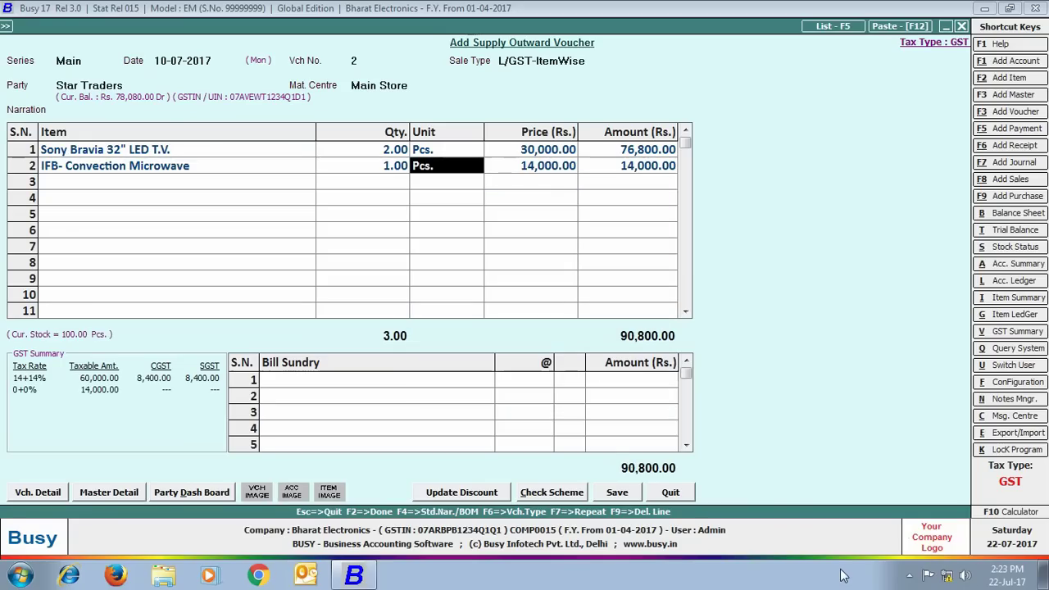
{"action": "key", "text": "Return"}
{"action": "key", "text": "Return"}
{"action": "key", "text": "Return"}
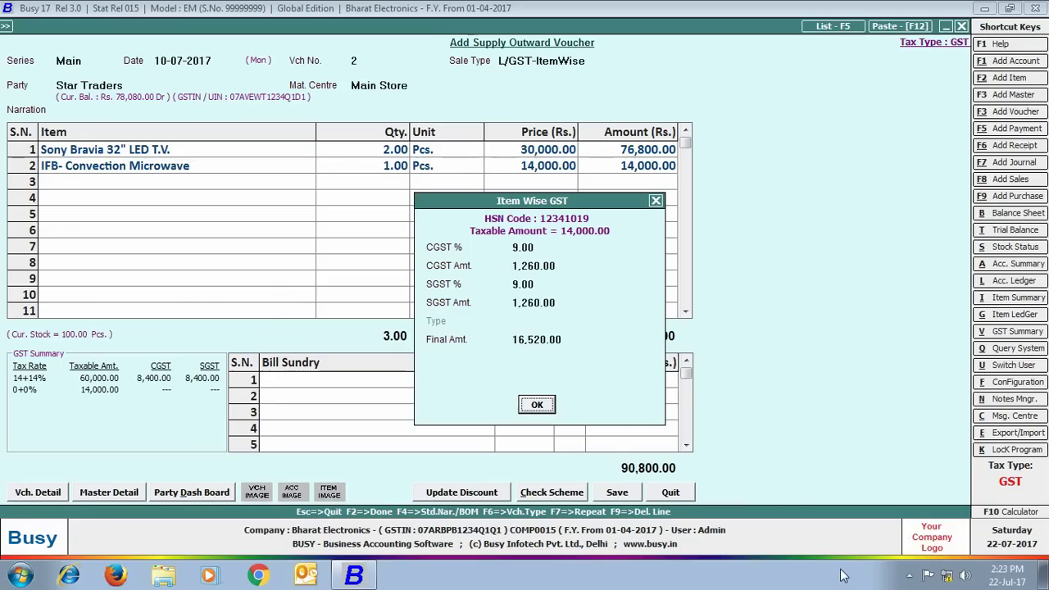
{"action": "left_click", "coordinate": [536, 406]}
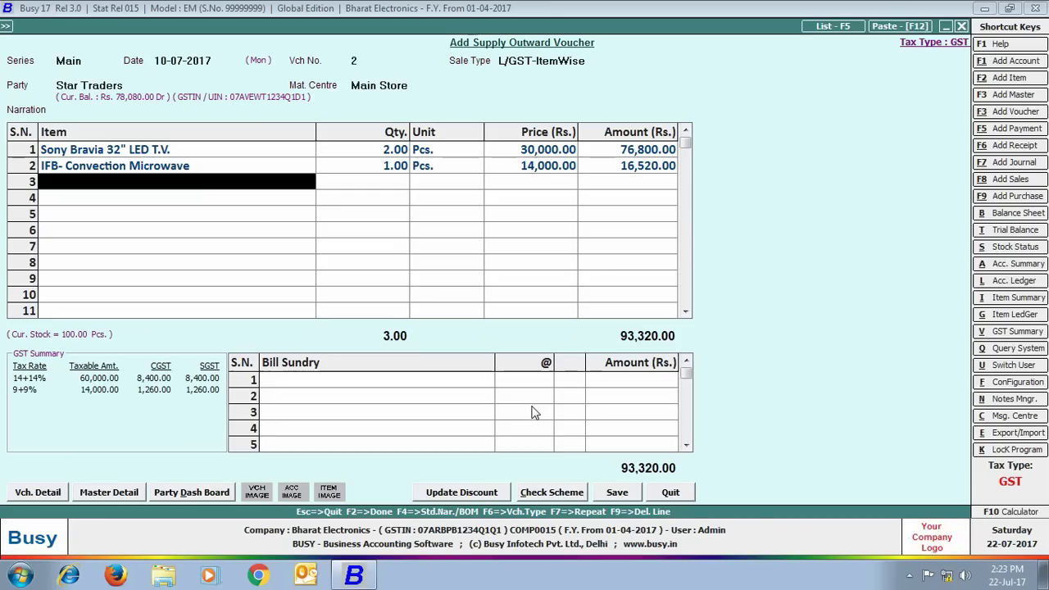
Add a Freight 28% row of 1,000 with 28% GST and save the 94,600 voucher.
{"action": "type", "text": "fr"}
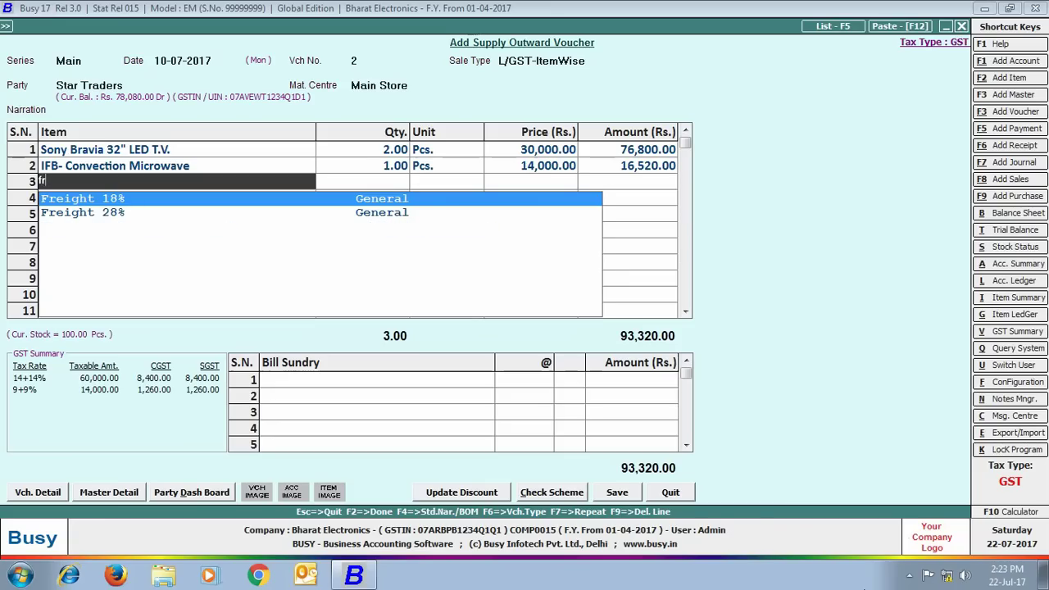
{"action": "key", "text": "Down"}
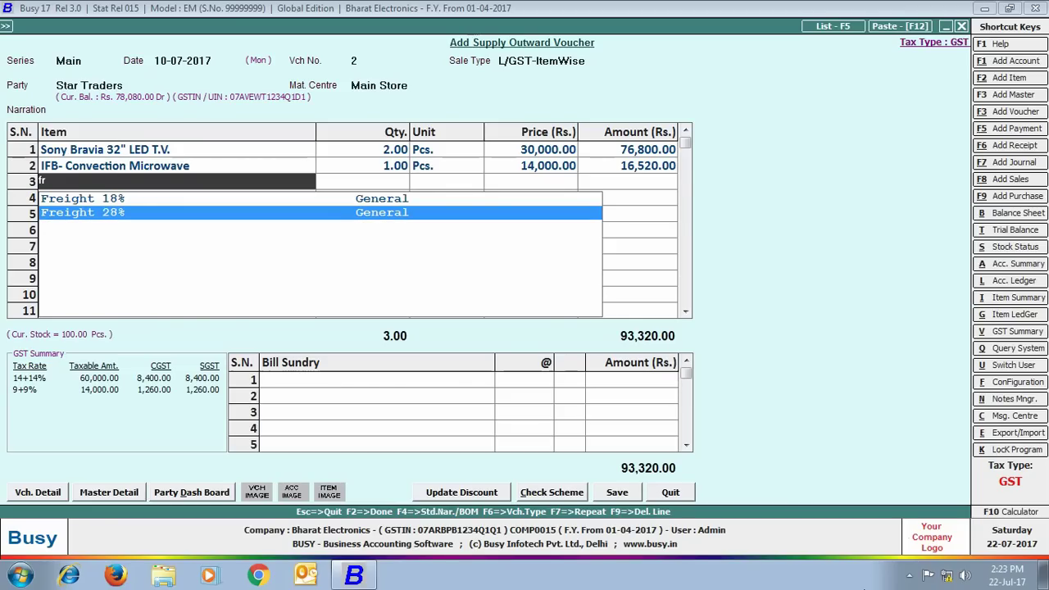
{"action": "key", "text": "Return"}
{"action": "key", "text": "Return"}
{"action": "key", "text": "Return"}
{"action": "key", "text": "Return"}
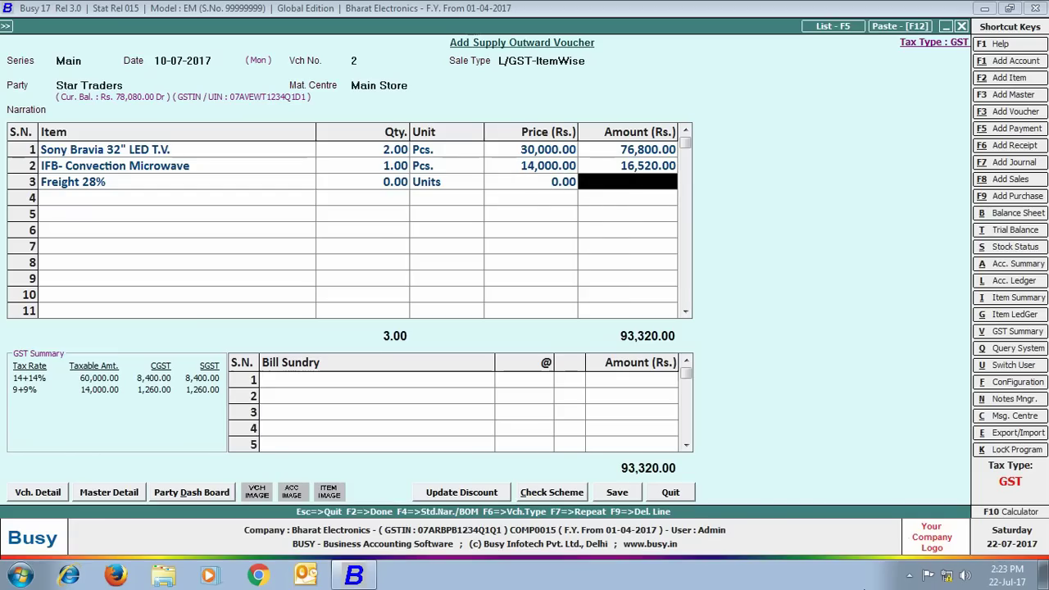
{"action": "type", "text": "1000"}
{"action": "key", "text": "Return"}
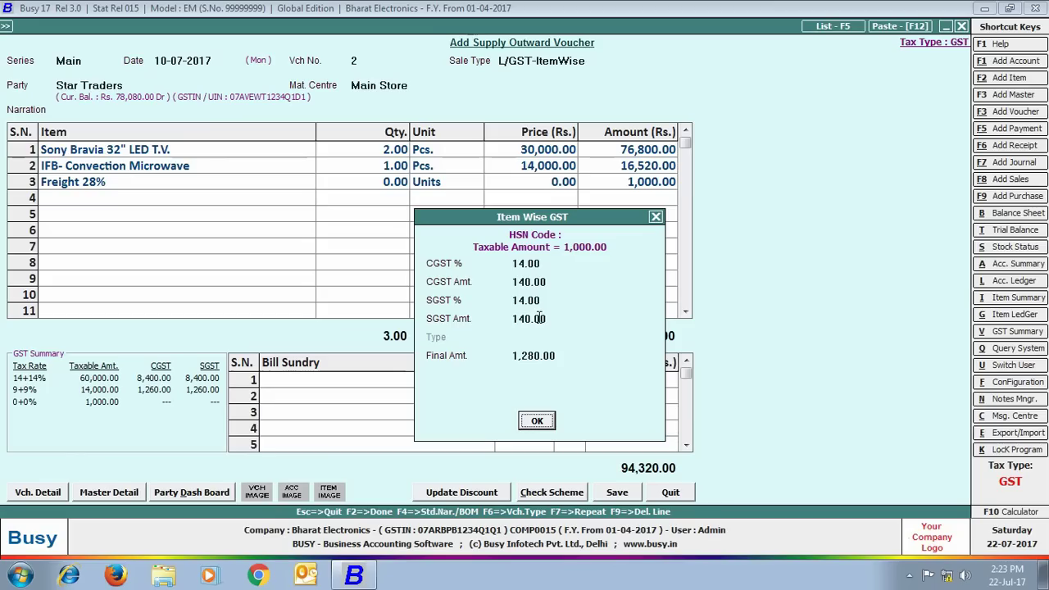
{"action": "left_click", "coordinate": [538, 424]}
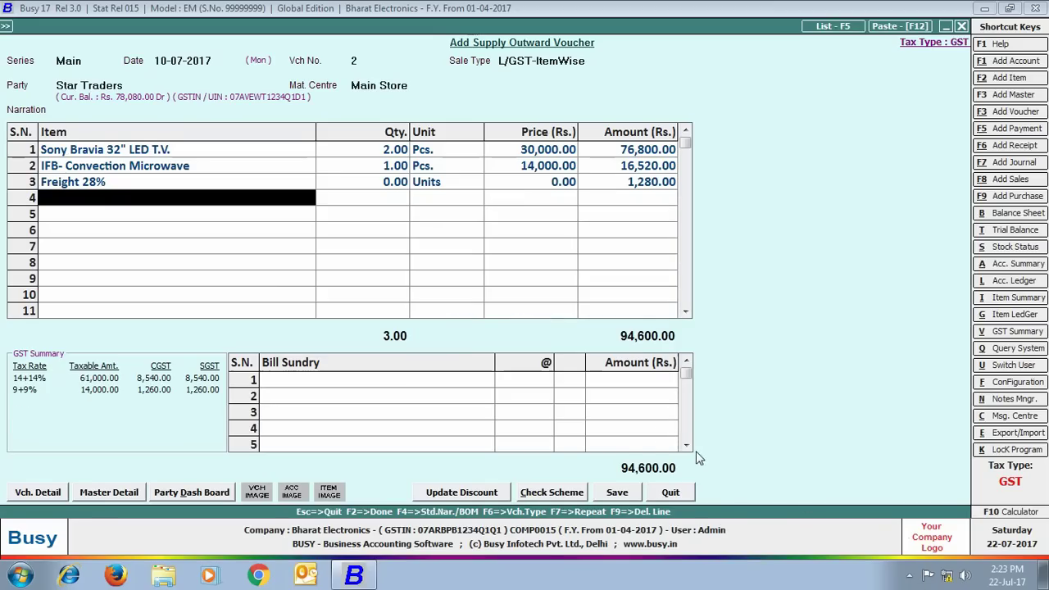
{"action": "left_click", "coordinate": [617, 493]}
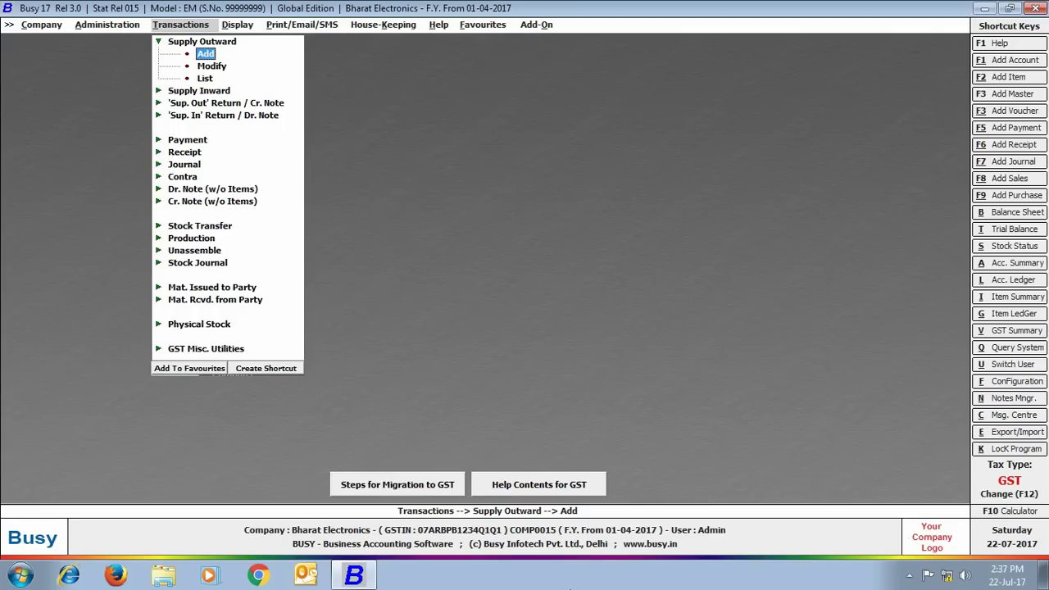
Open the Day Book without cash balances, inspect the second voucher's freight entry, then close it.
{"action": "left_click", "coordinate": [246, 24]}
{"action": "left_click", "coordinate": [254, 65]}
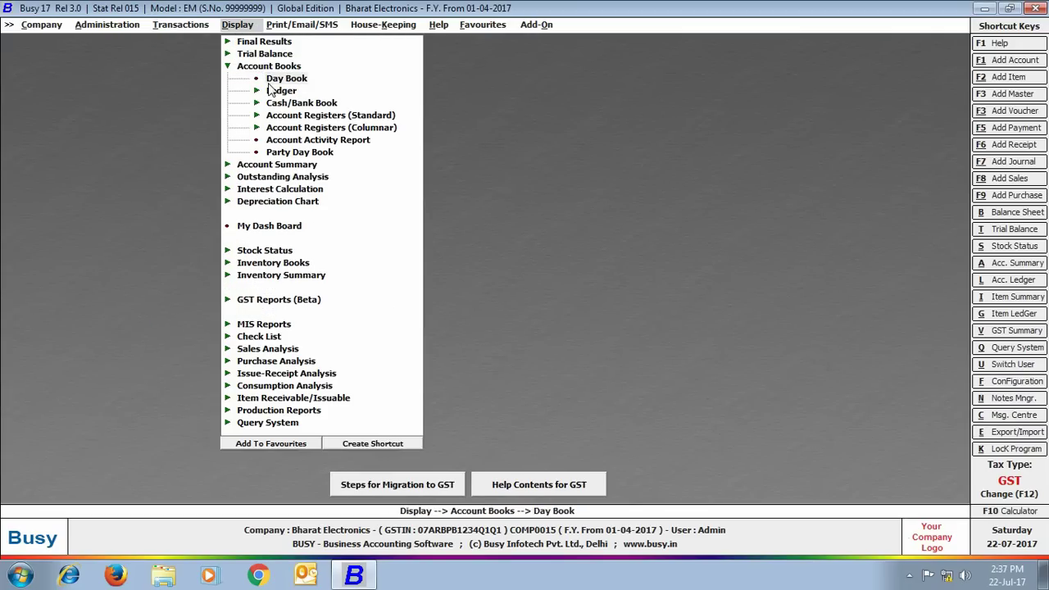
{"action": "left_click", "coordinate": [271, 80]}
{"action": "left_click", "coordinate": [482, 310]}
{"action": "key", "text": "Return"}
{"action": "key", "text": "Return"}
{"action": "key", "text": "Return"}
{"action": "key", "text": "Return"}
{"action": "key", "text": "Return"}
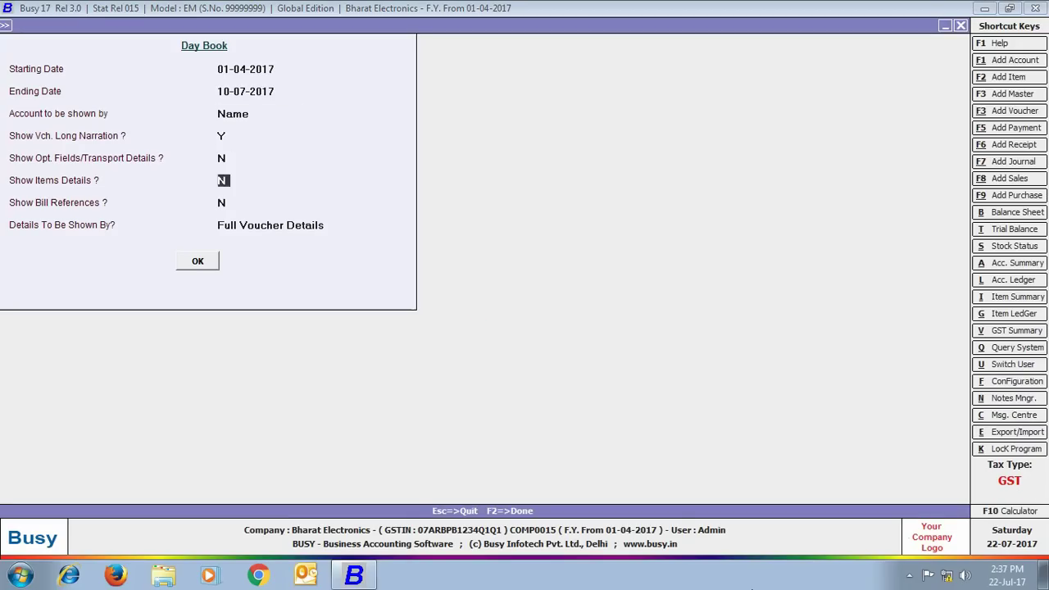
{"action": "key", "text": "Return"}
{"action": "key", "text": "Return"}
{"action": "key", "text": "Return"}
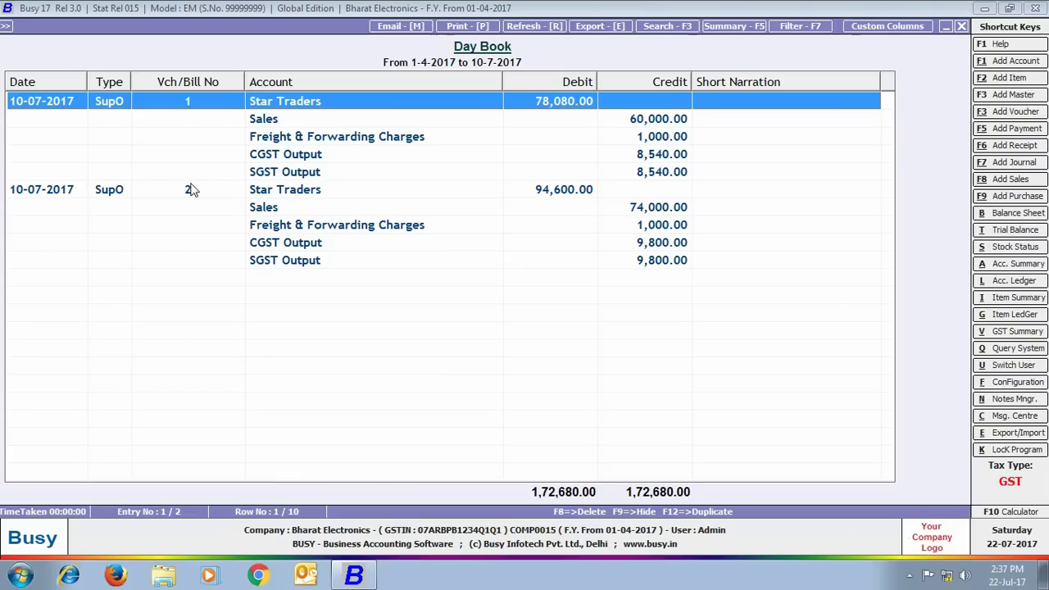
{"action": "left_click", "coordinate": [92, 191]}
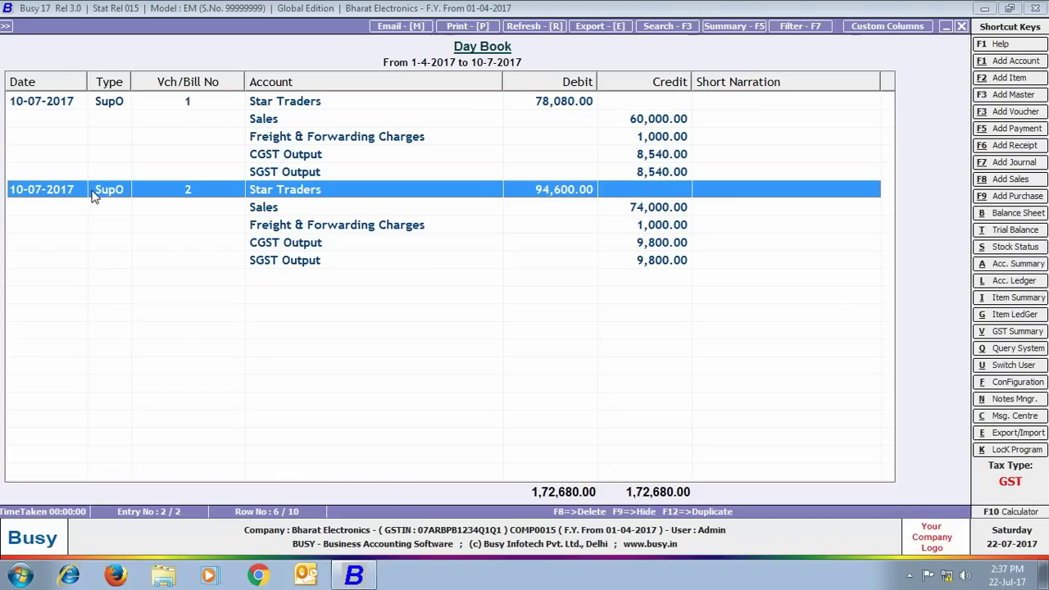
{"action": "left_click", "coordinate": [418, 221]}
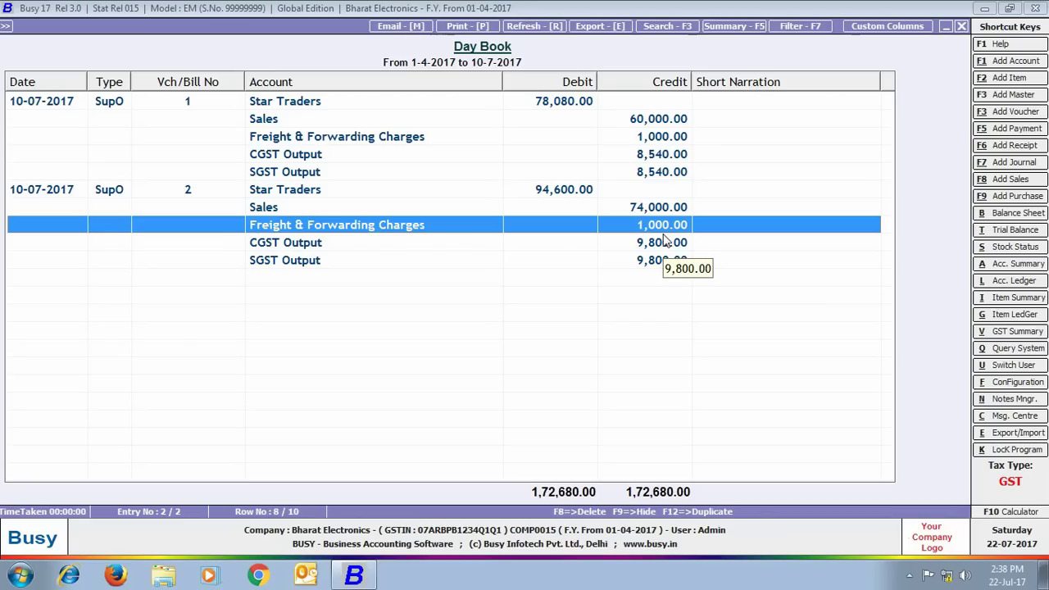
{"action": "key", "text": "Escape"}
{"action": "key", "text": "Escape"}
{"action": "key", "text": "Escape"}
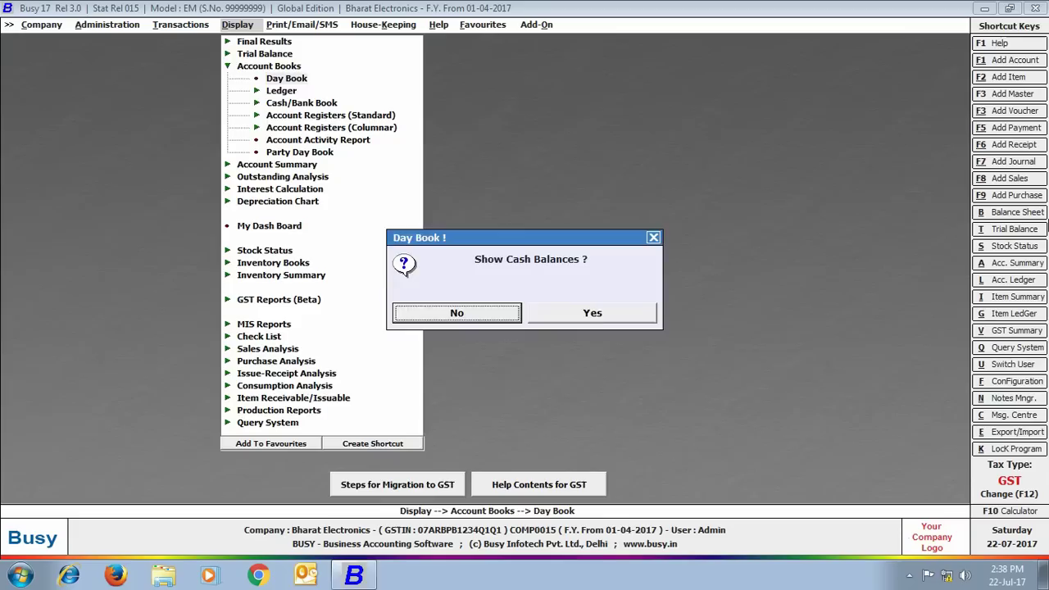